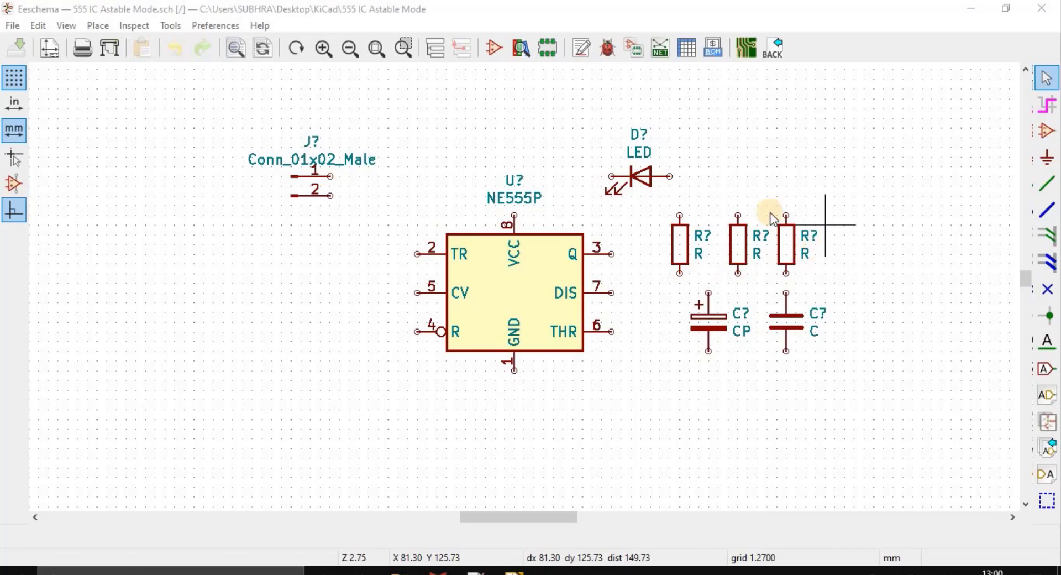
Move the reference label and the NE555P value label into the middle of the timer chip's body
left_click(714, 252)
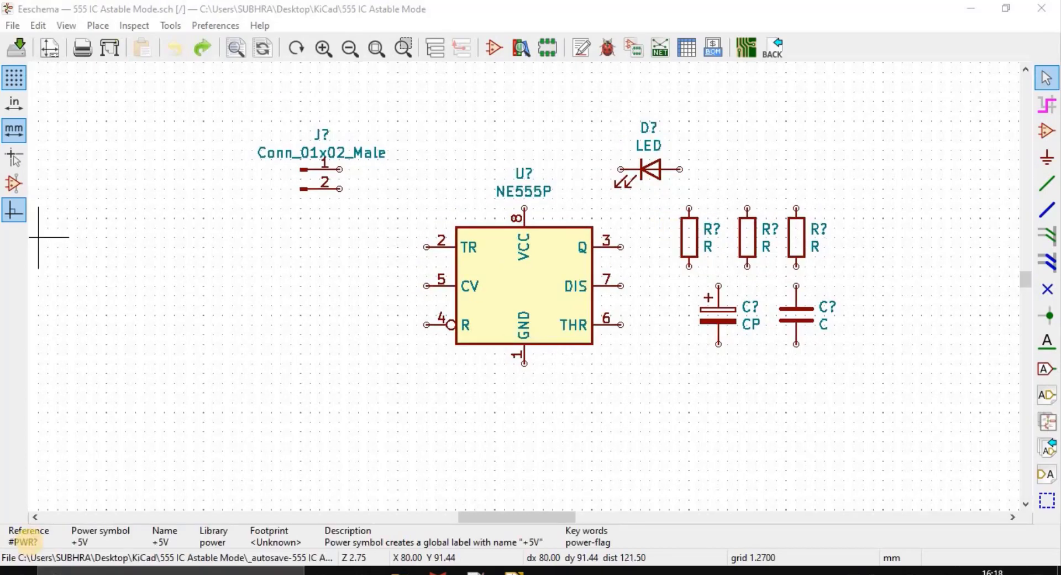
left_click(520, 175)
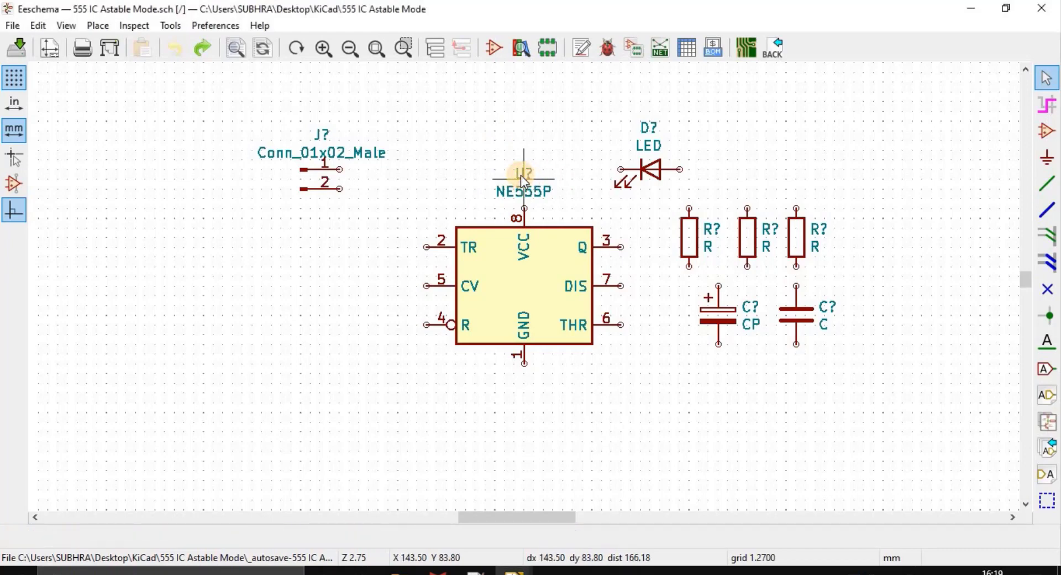
key("m")
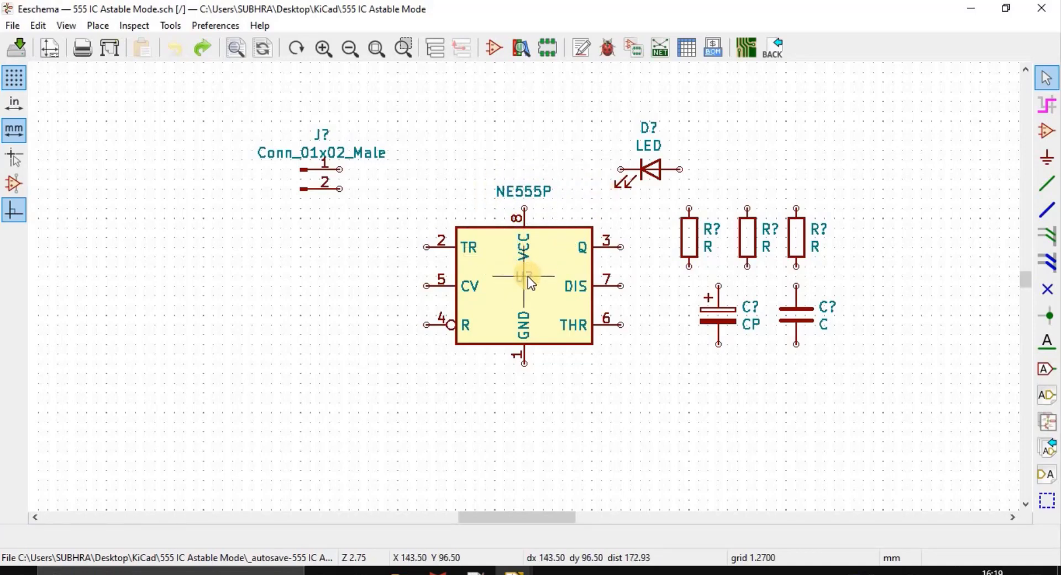
left_click(528, 276)
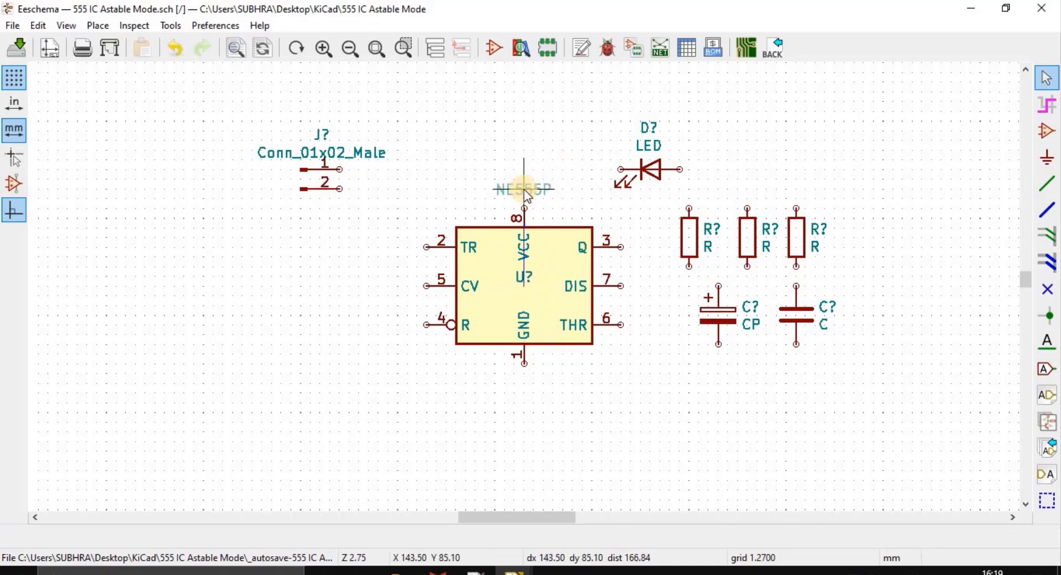
key("m")
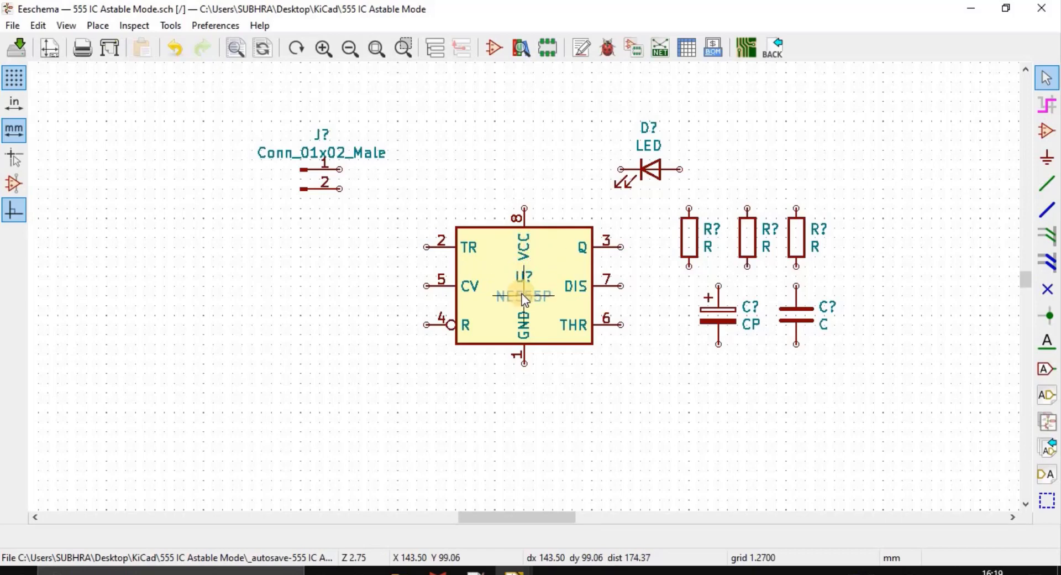
left_click(524, 296)
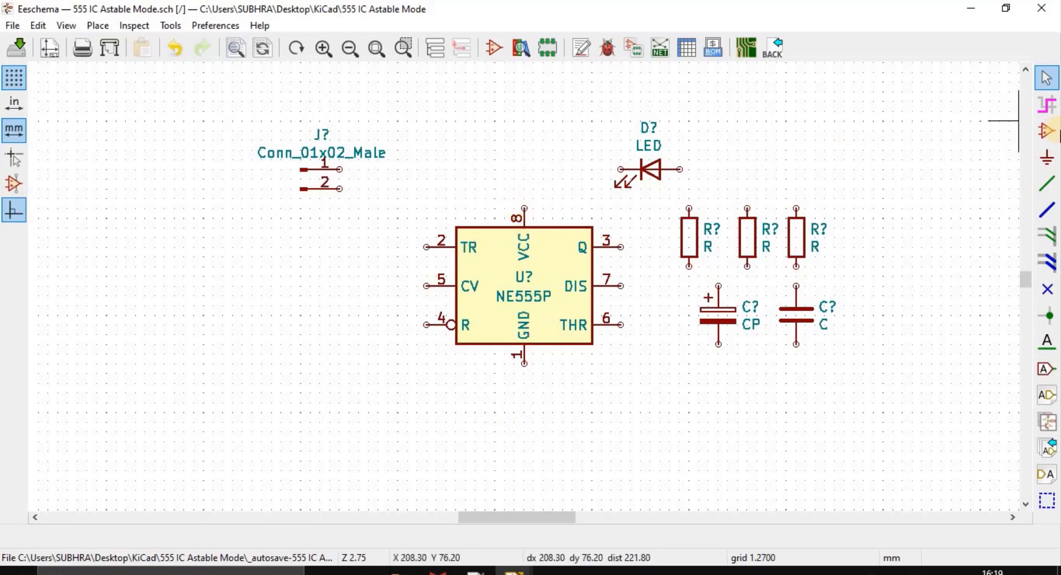
Add a +5V power symbol from the power library and place it on the NE555P's VCC pin 8
left_click(1046, 136)
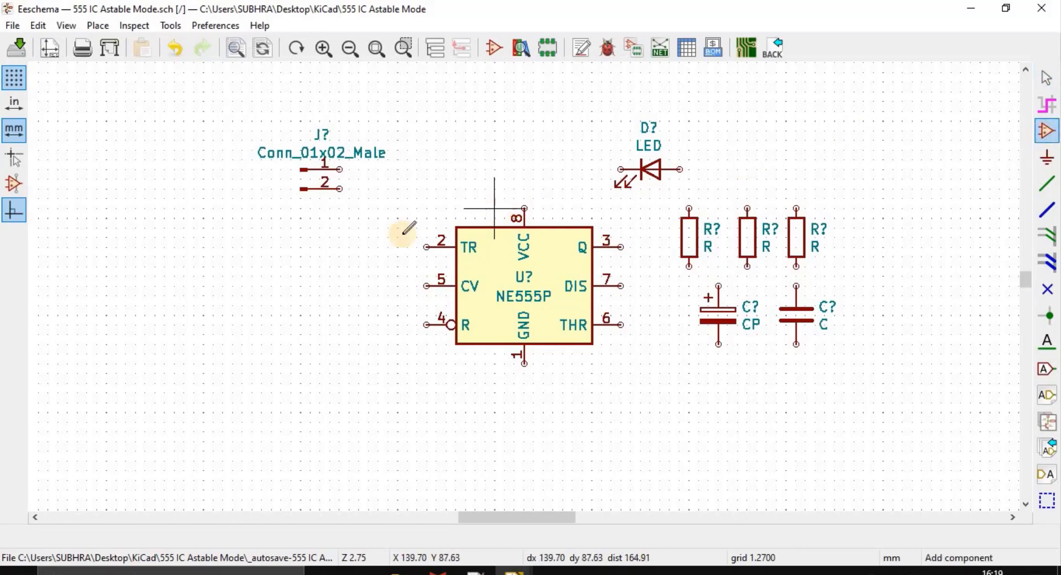
left_click(320, 265)
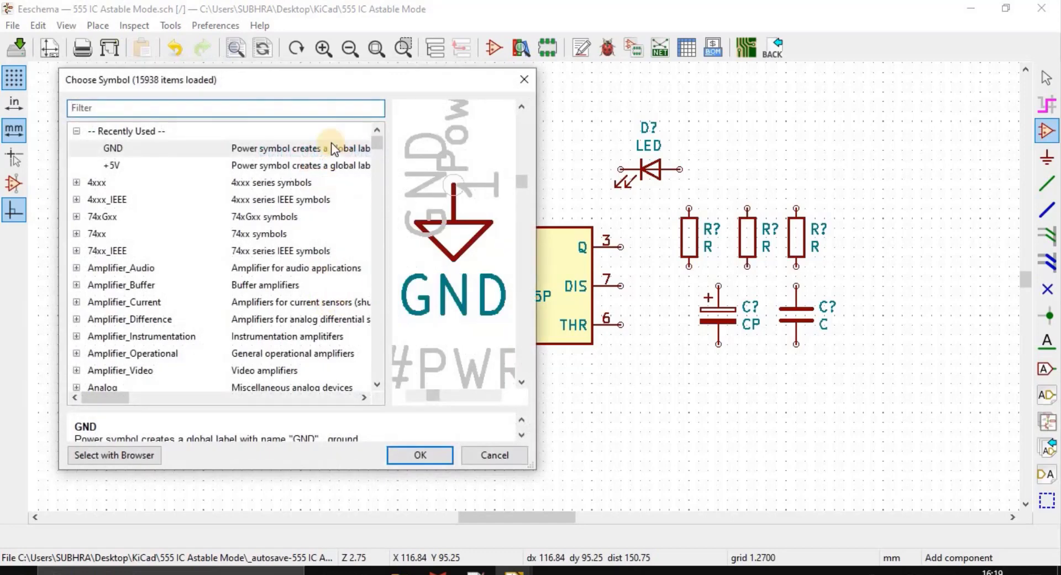
left_click(279, 107)
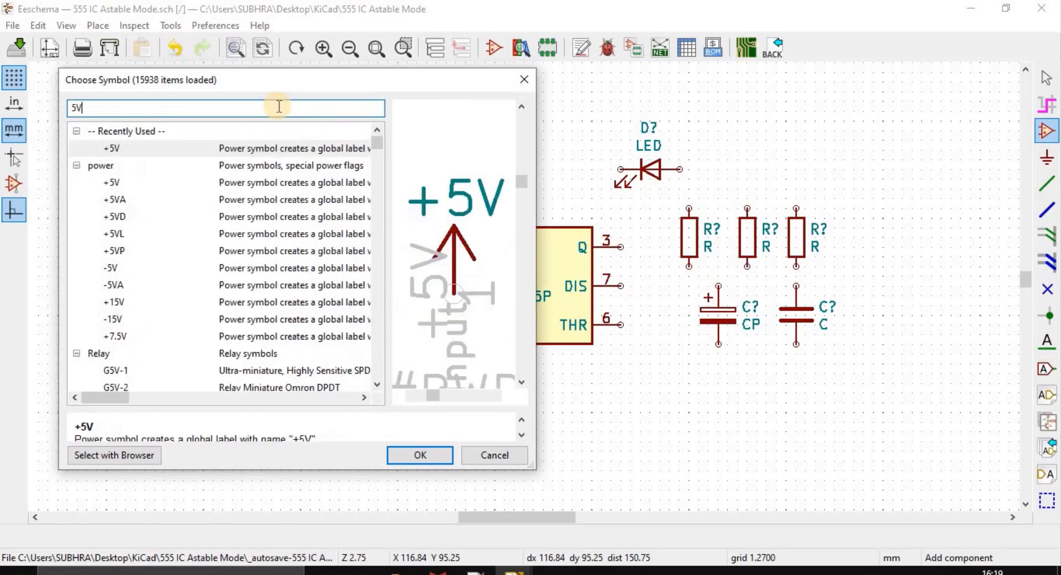
left_click(178, 182)
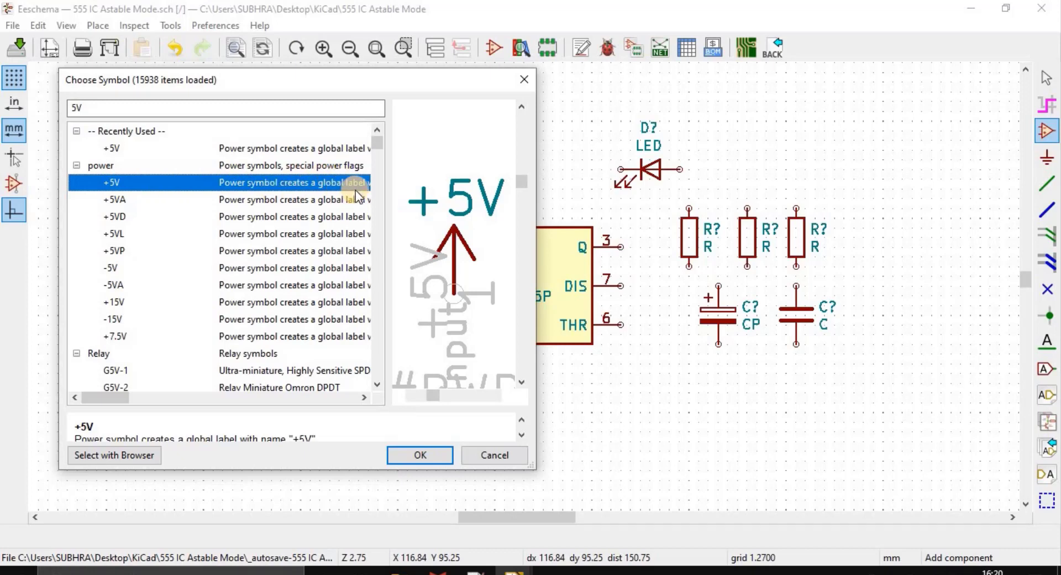
left_click(416, 455)
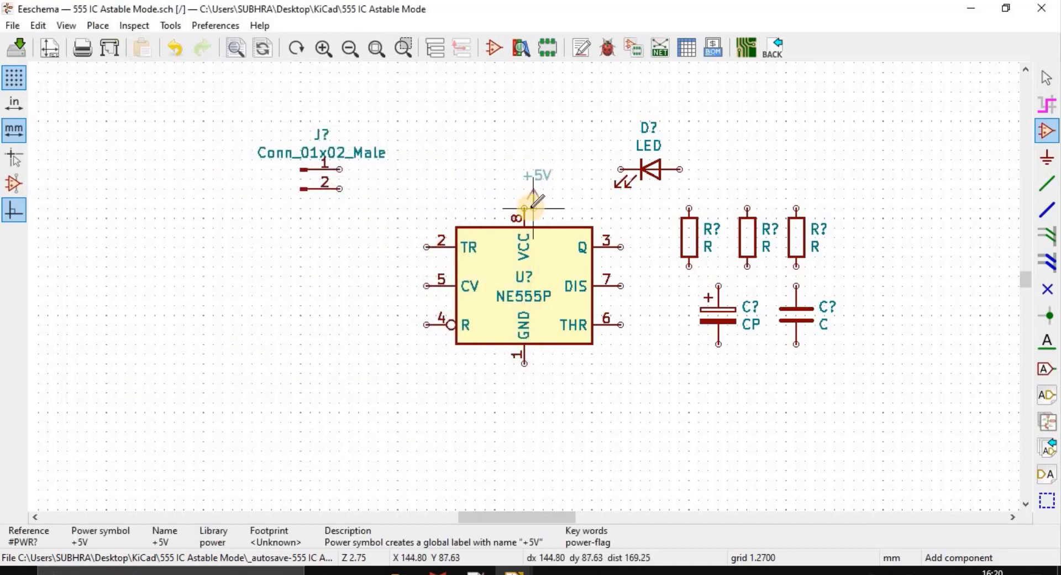
left_click(523, 208)
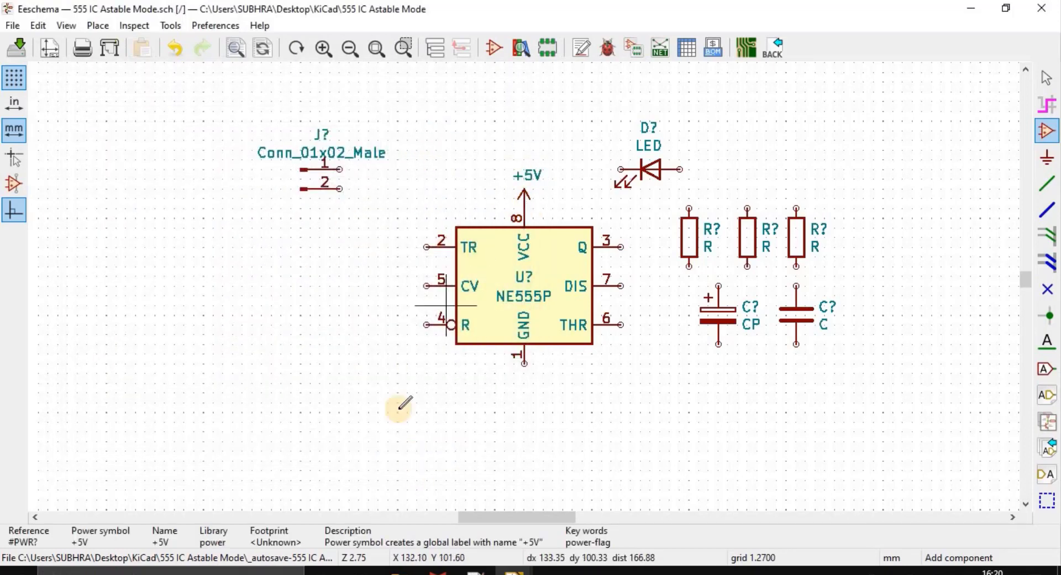
Add a GND symbol from the power library and place it on the NE555P's GND pin 1
left_click(485, 392)
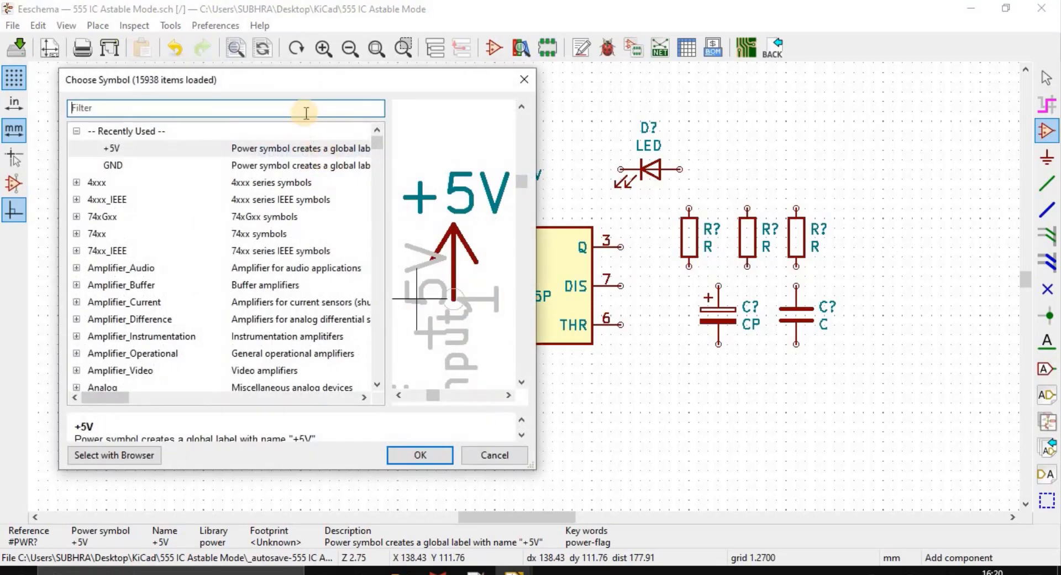
left_click(306, 113)
type("gnd")
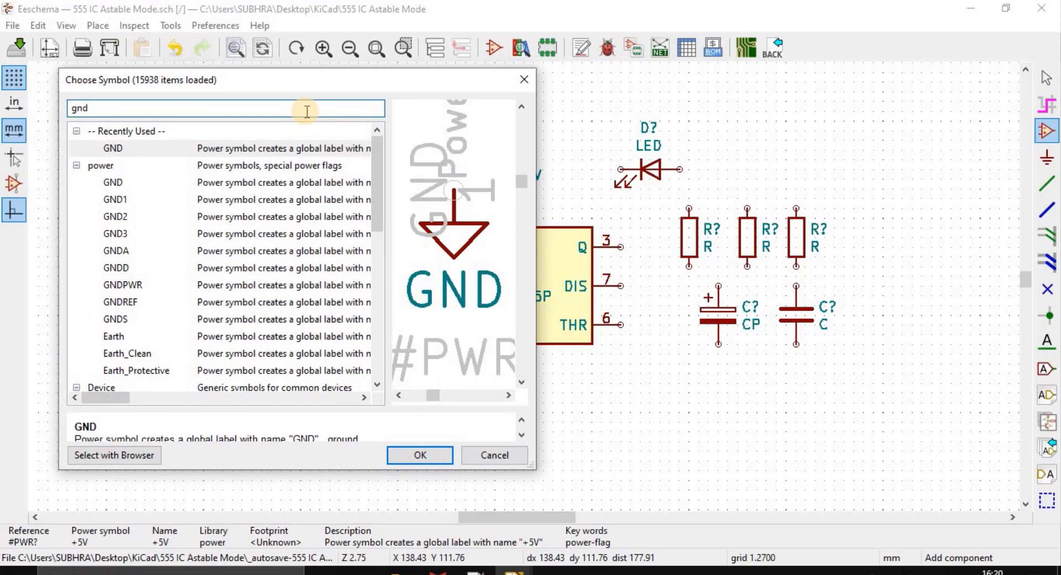
left_click(191, 184)
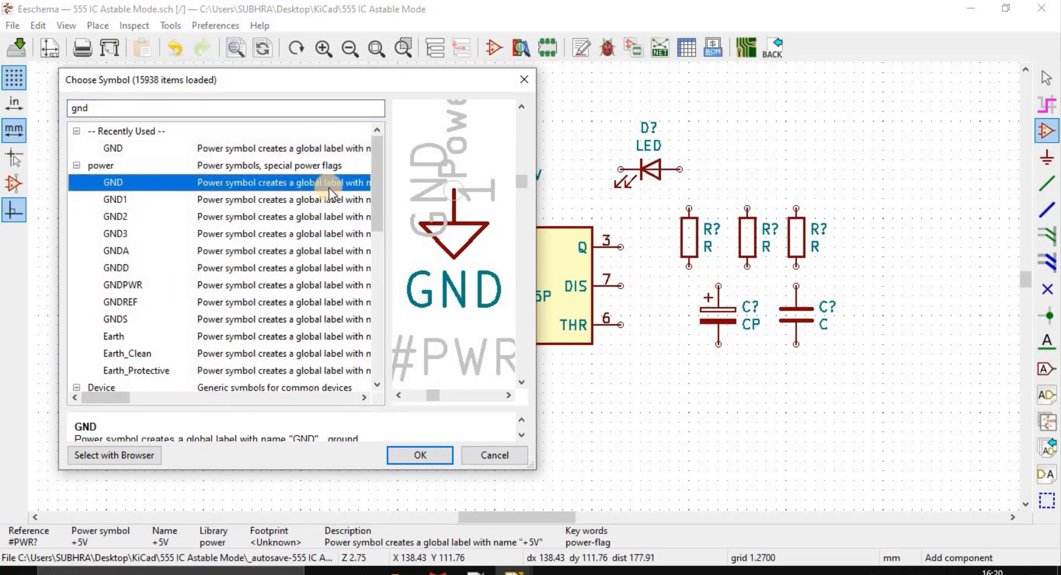
left_click(409, 450)
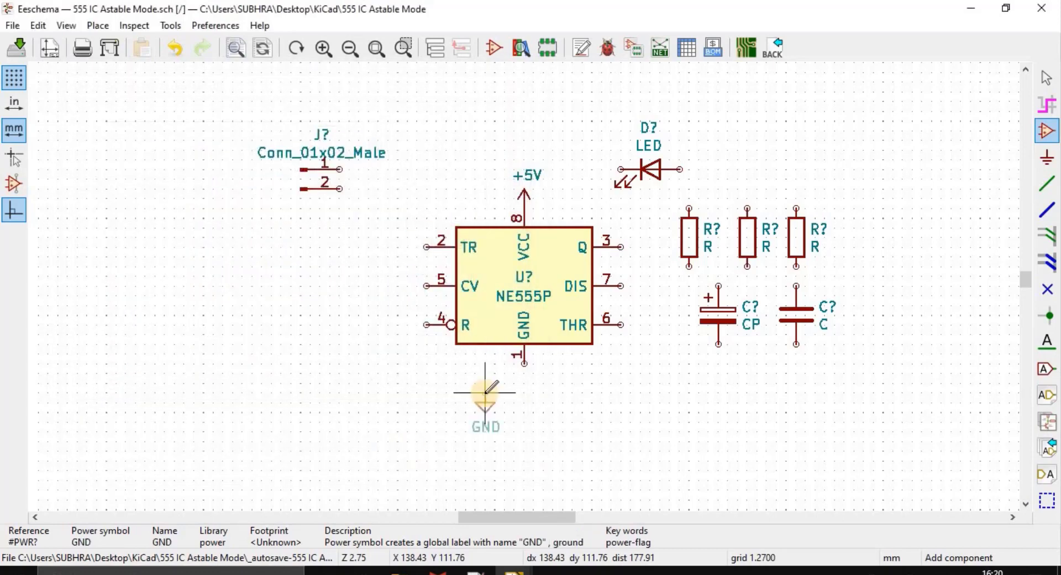
left_click(524, 363)
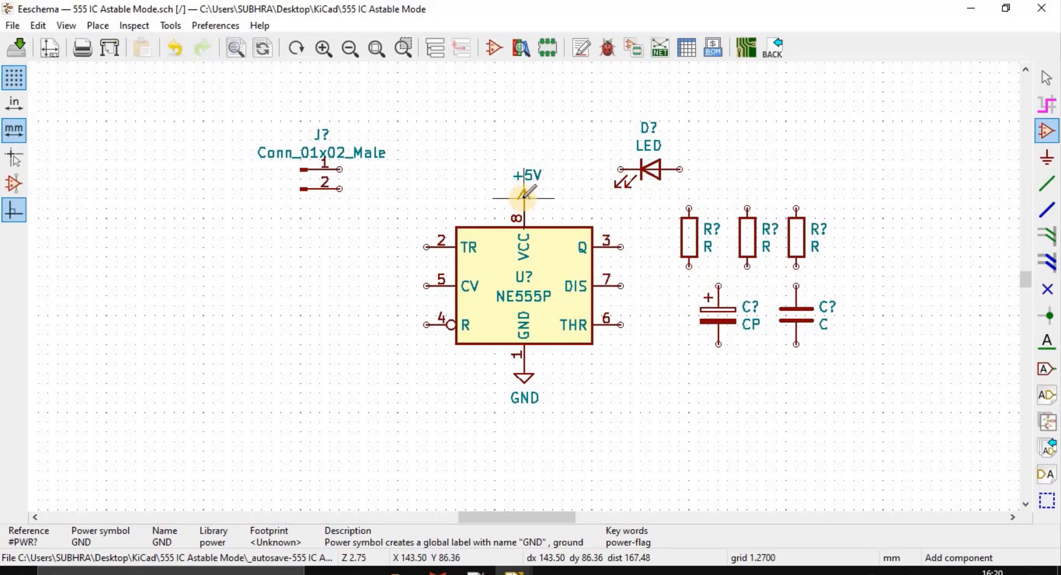
Copy the +5V symbol, rotate it to point left, and place the copy on reset pin 4 of the NE555P
left_click(524, 198)
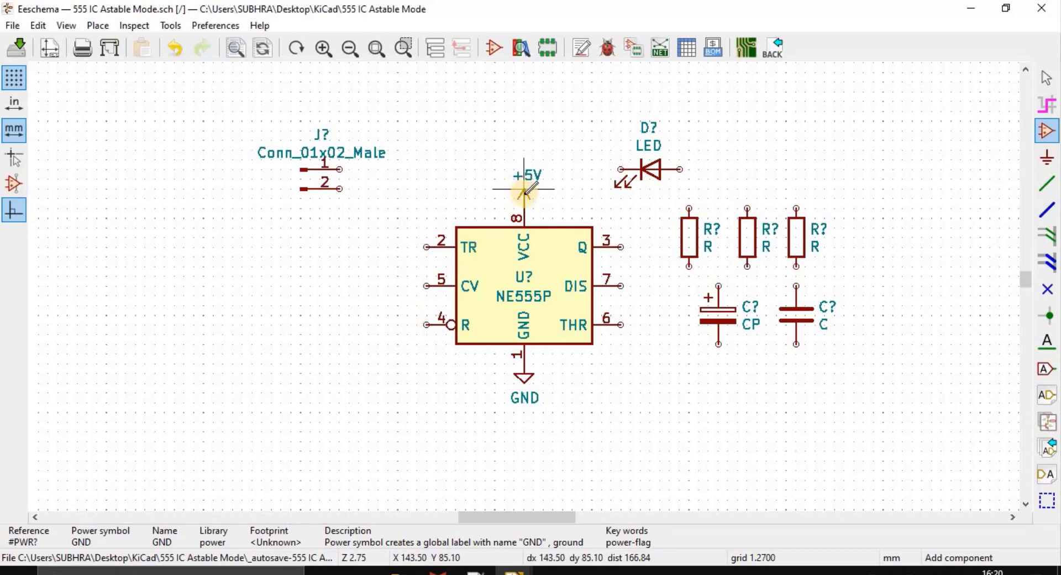
key("c")
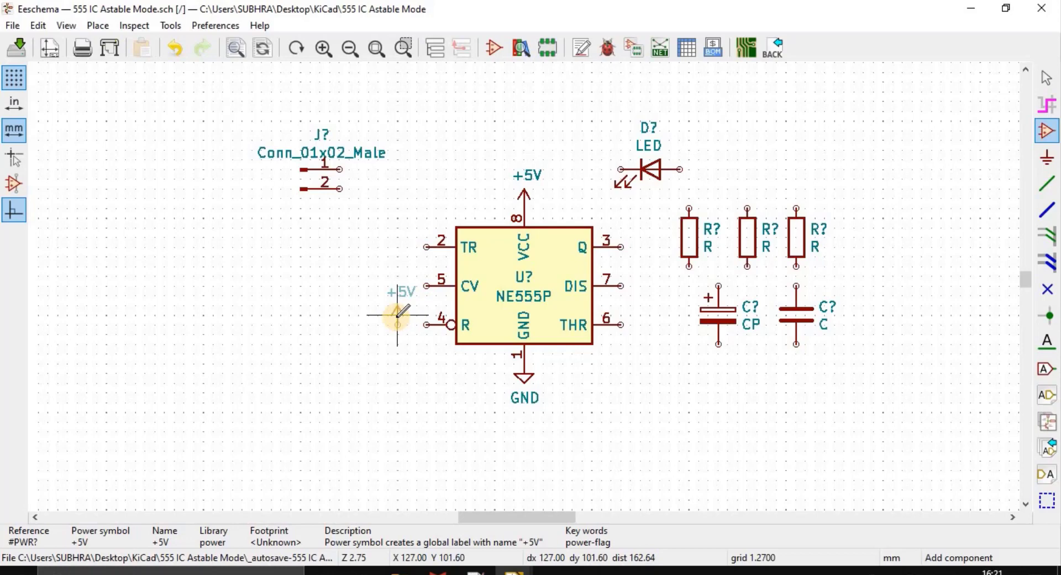
key("r")
key("r")
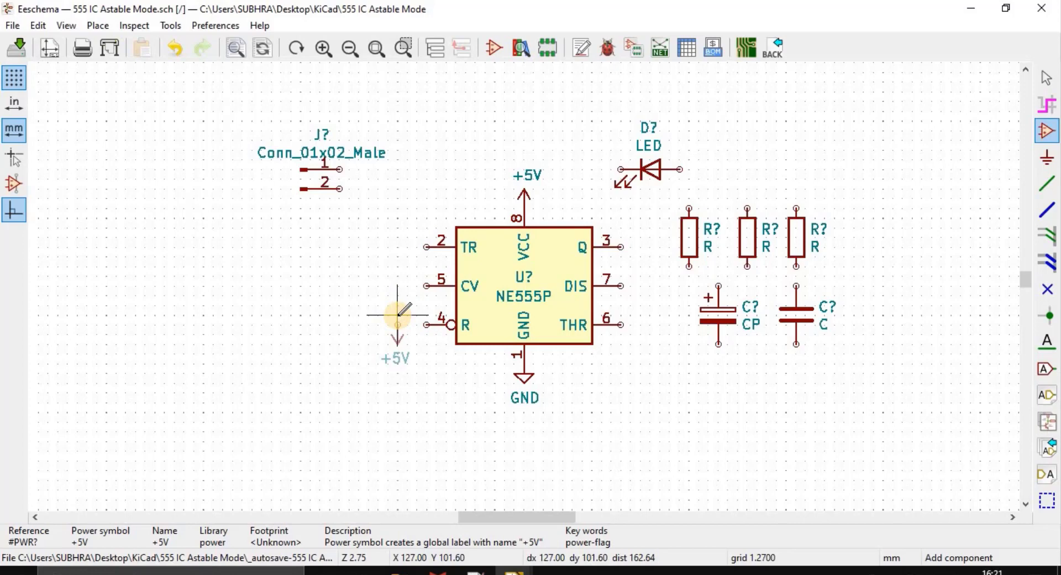
key("r")
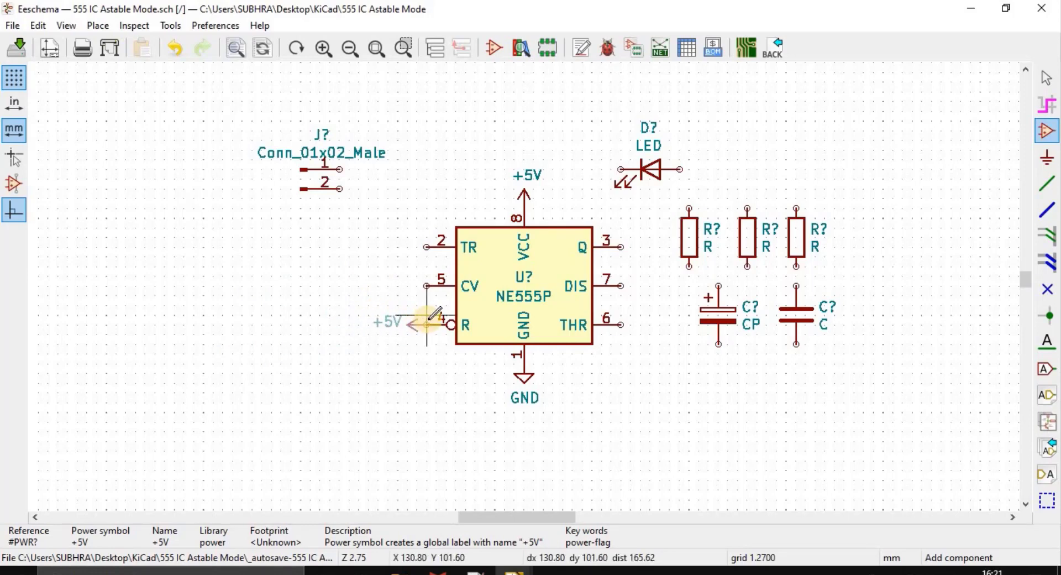
left_click(425, 321)
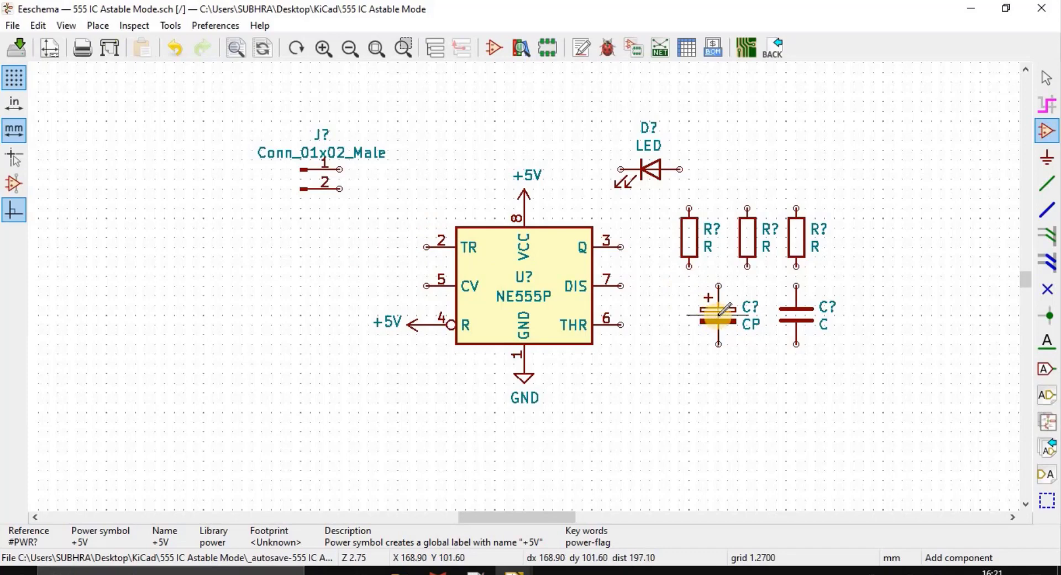
Move the polarized capacitor, turned horizontal with its positive end on TR pin 2, and place its reference and value labels above it
key("m")
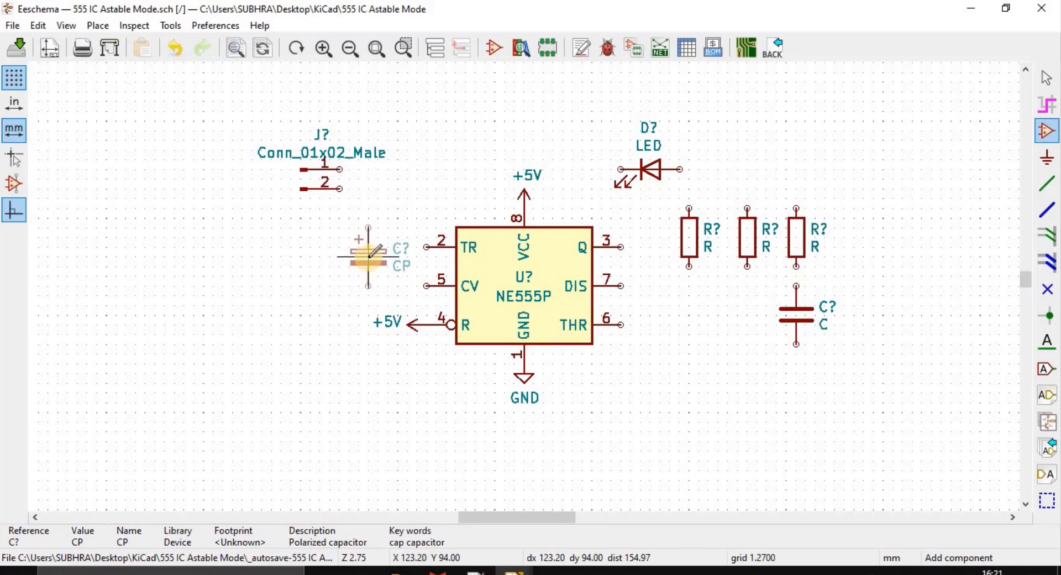
key("r")
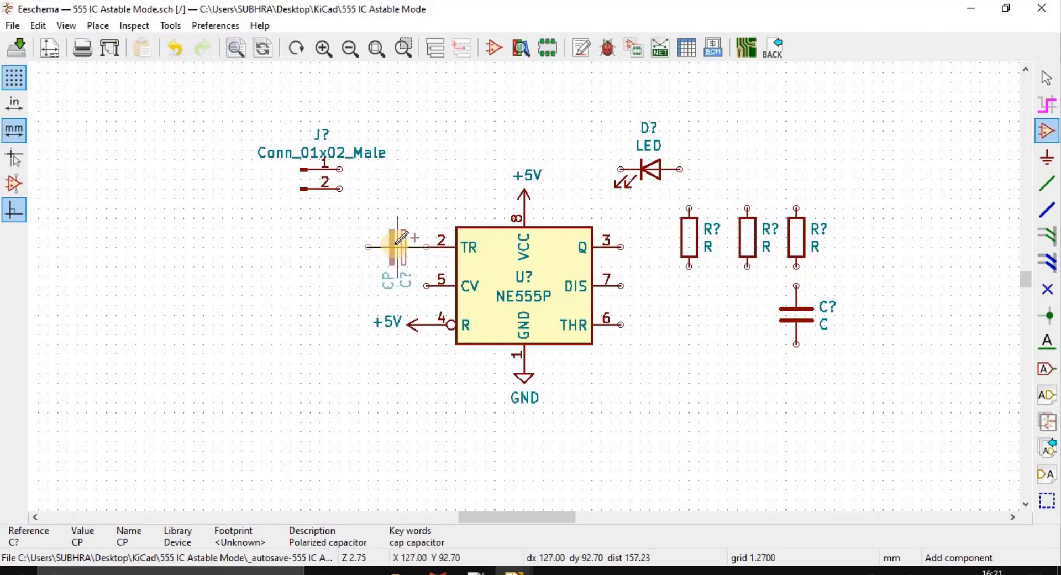
left_click(397, 246)
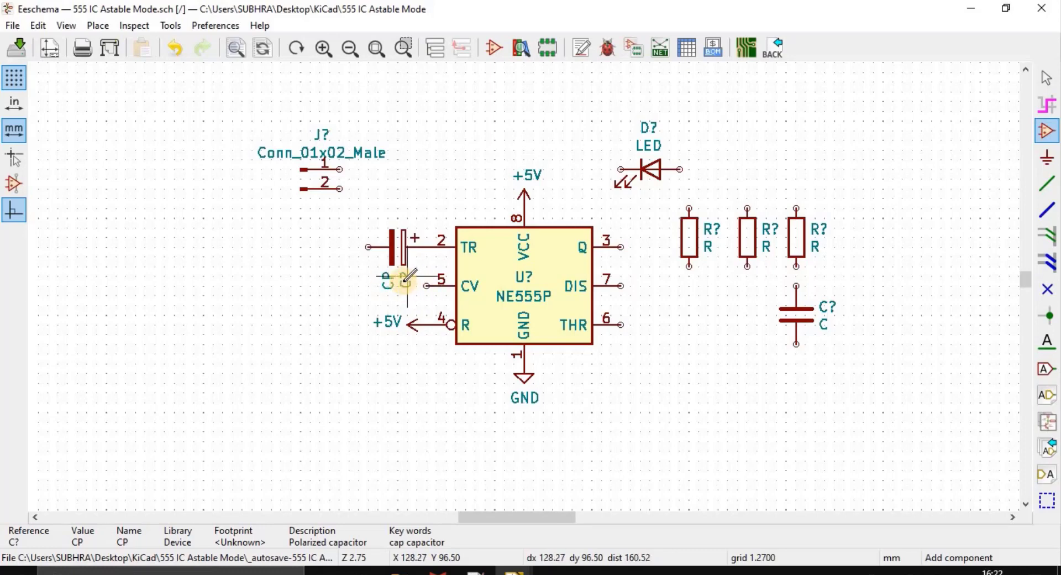
left_click_drag(405, 279, 379, 218)
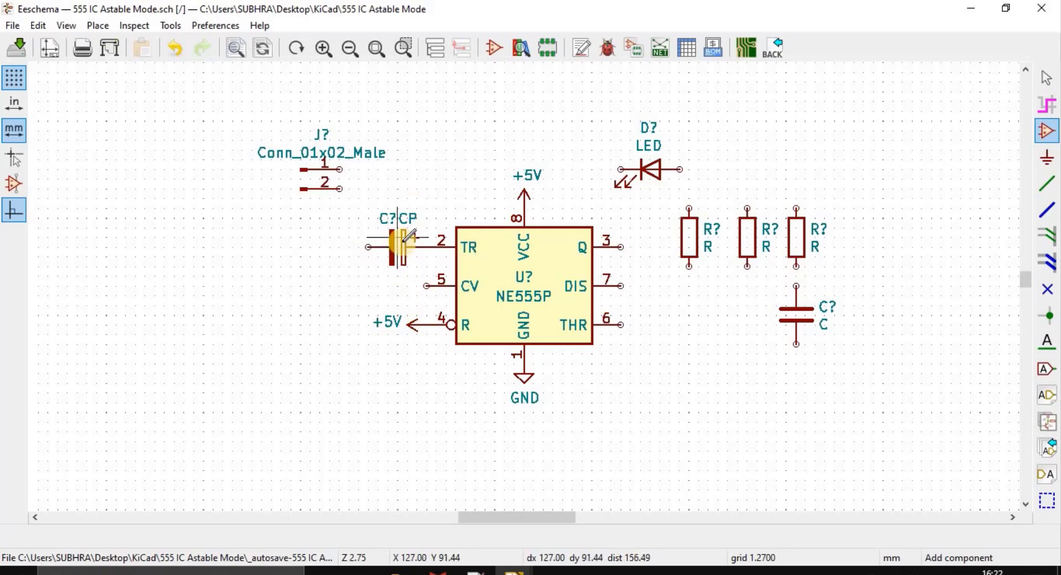
Copy the GND symbol, rotate it to point left, and attach the copy to the polarized capacitor's free end
left_click(524, 373)
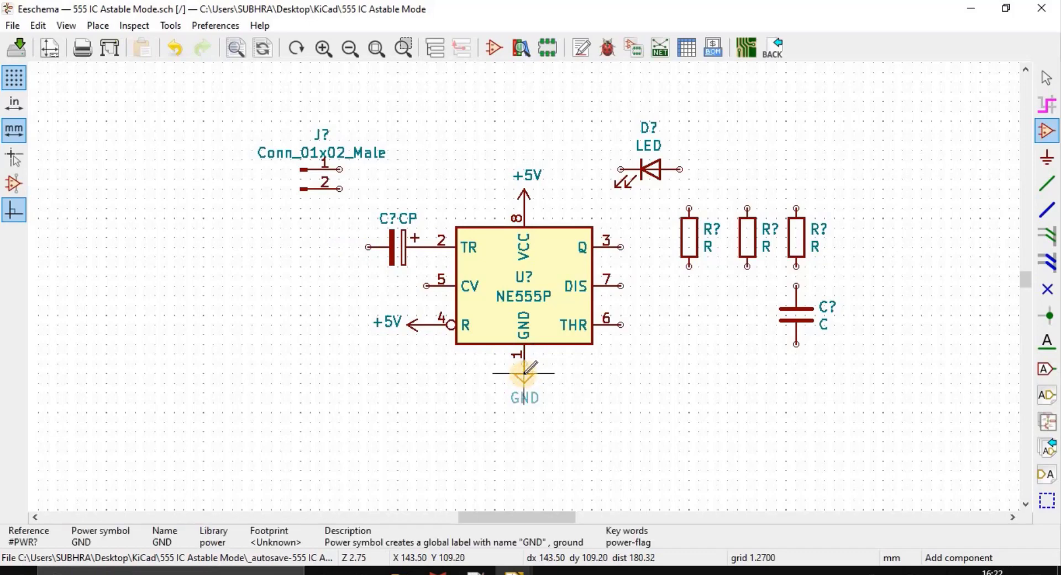
left_click(524, 373)
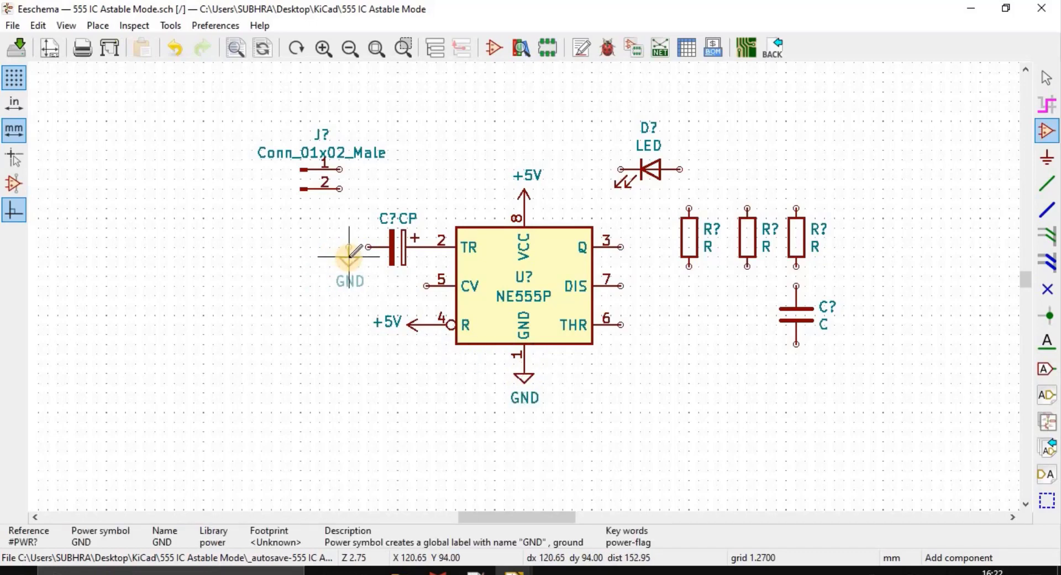
key("r")
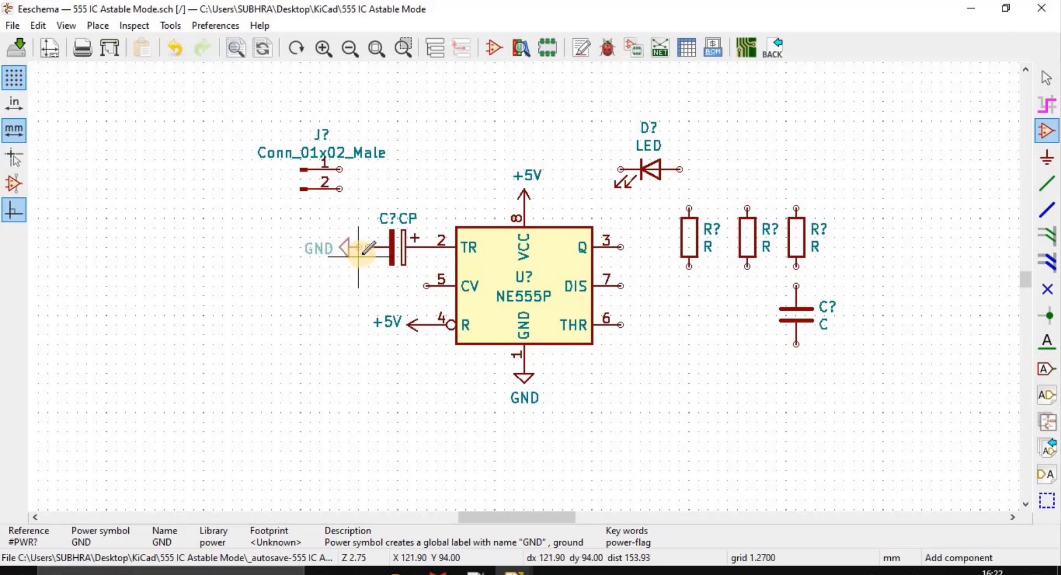
left_click(359, 248)
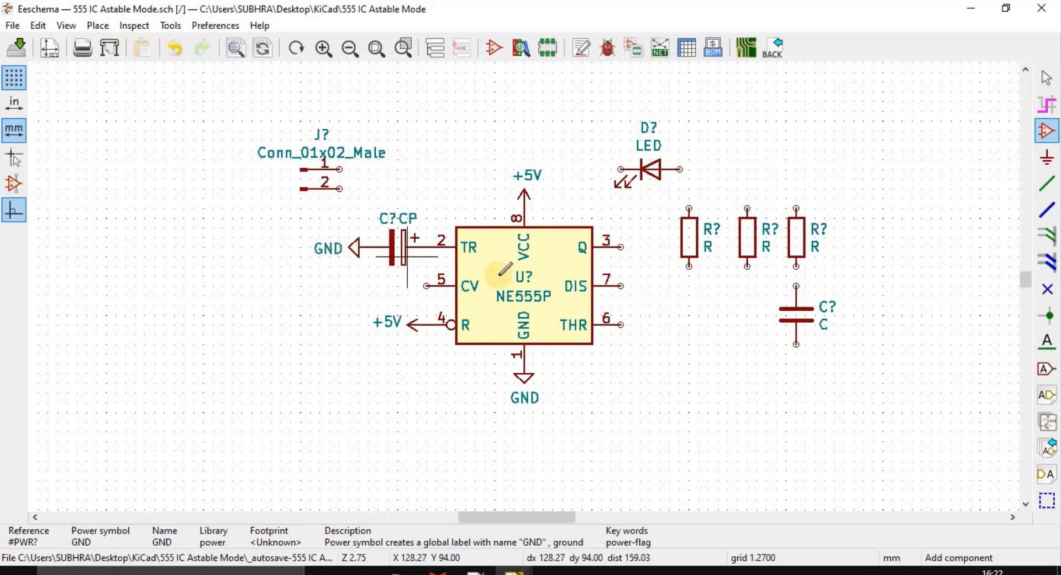
Move the unpolarized capacitor C, turned horizontal, so one end connects to CV pin 5 of the NE555P
left_click(802, 311)
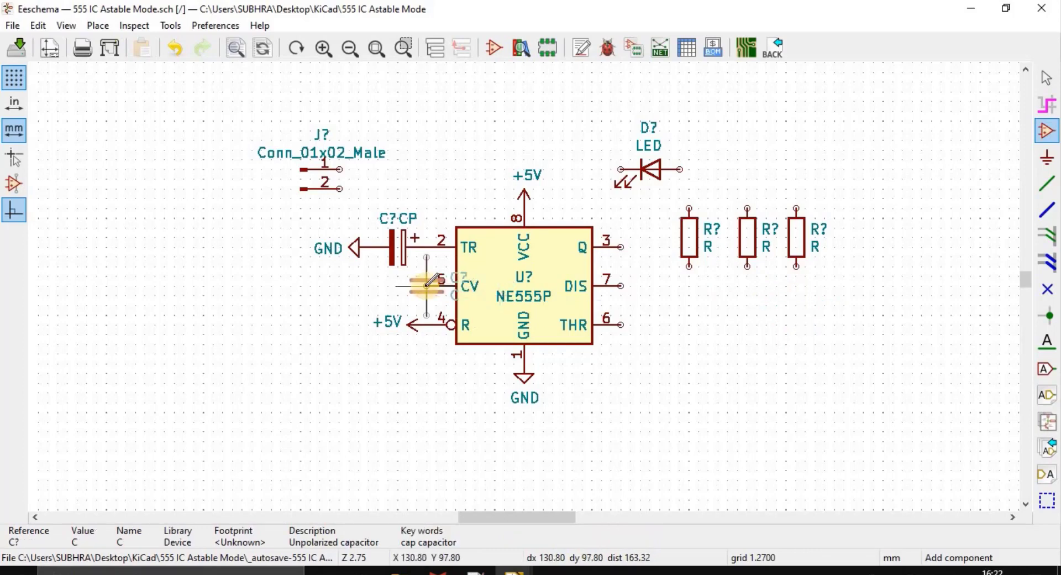
key("r")
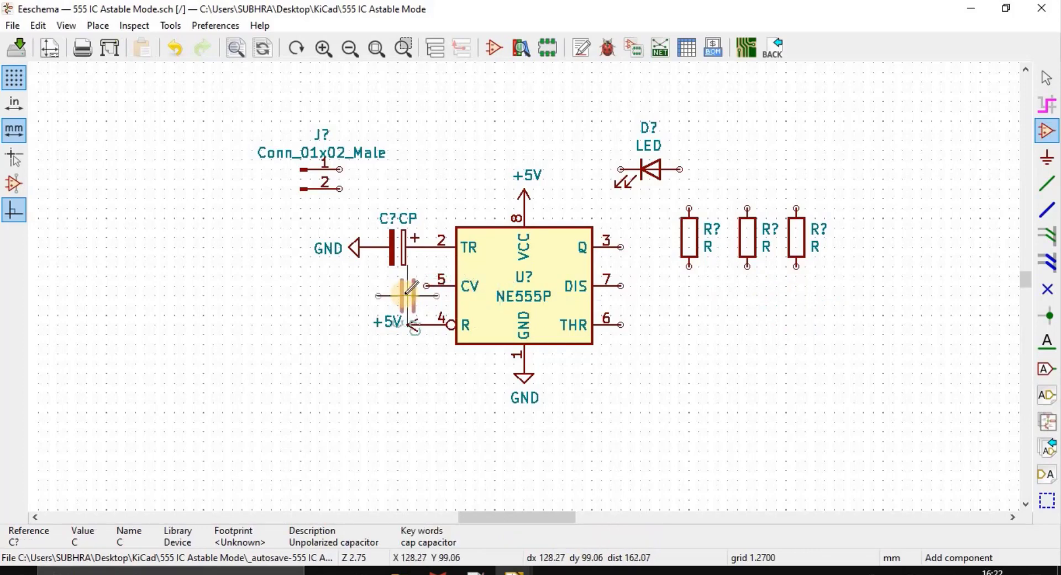
left_click(395, 285)
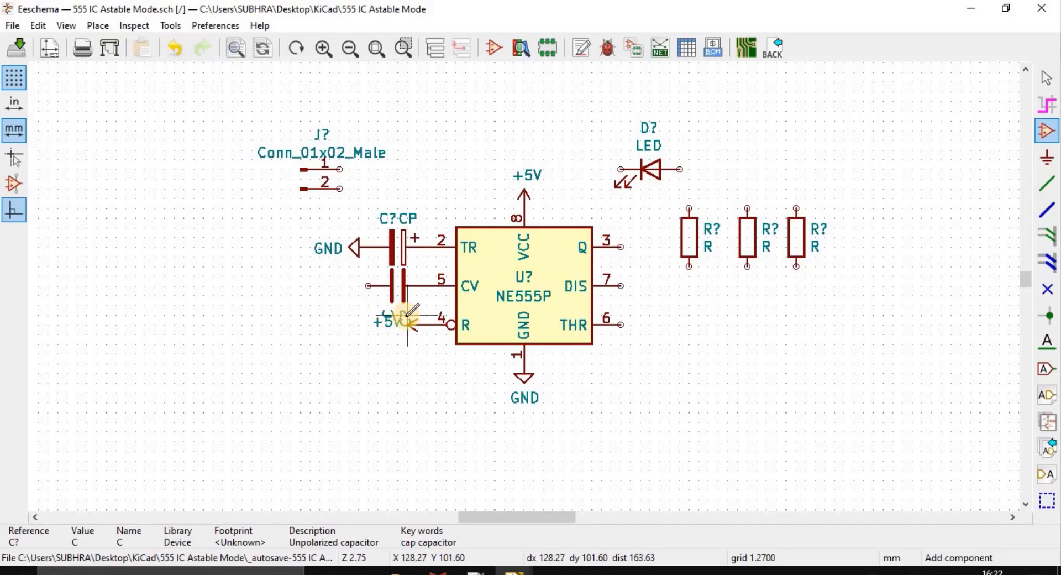
Move the unpolarized capacitor's reference label above its CV-side lead and its value label C below that lead
right_click(407, 316)
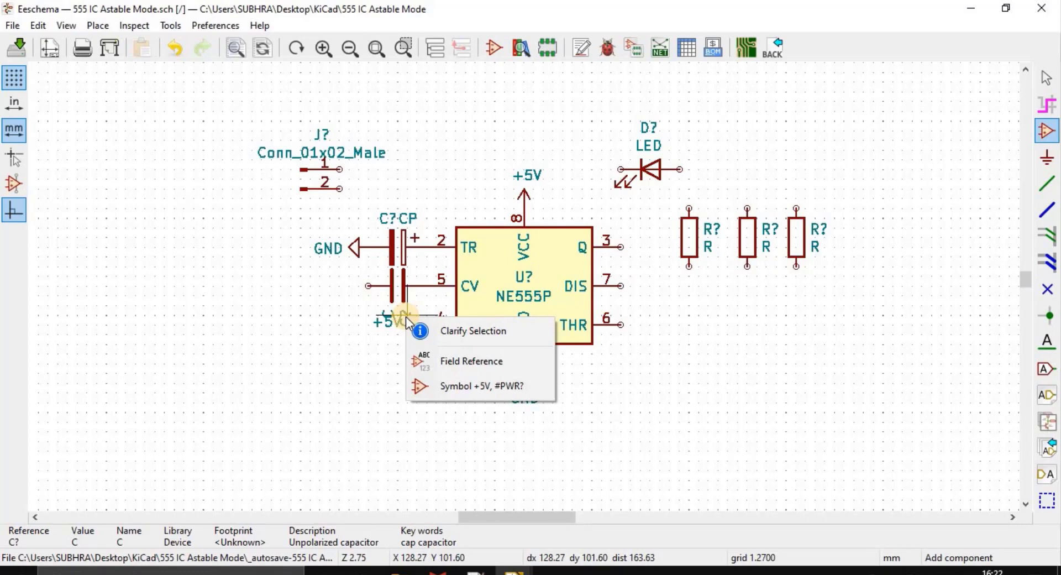
left_click(479, 366)
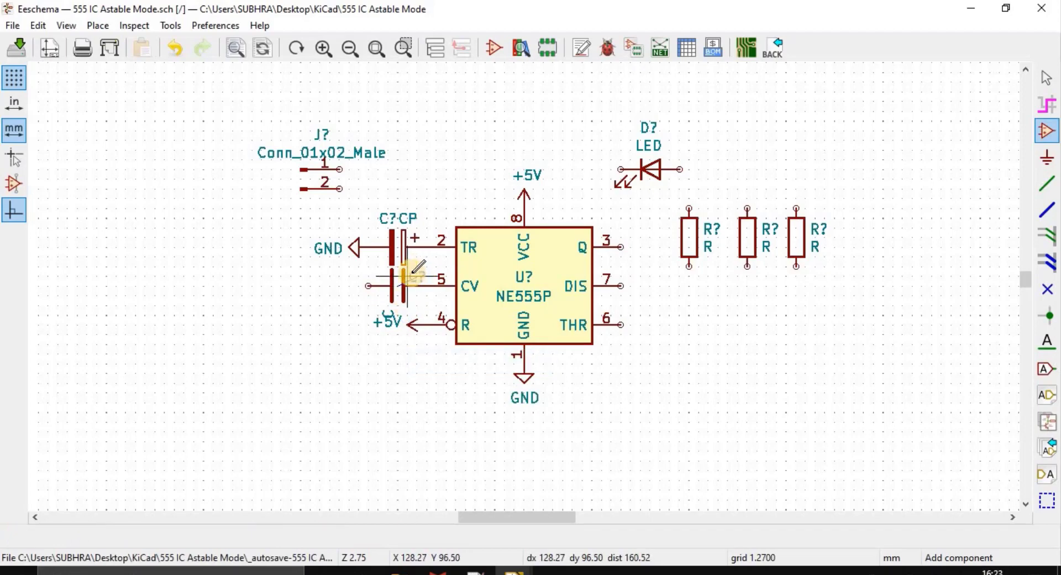
left_click(416, 275)
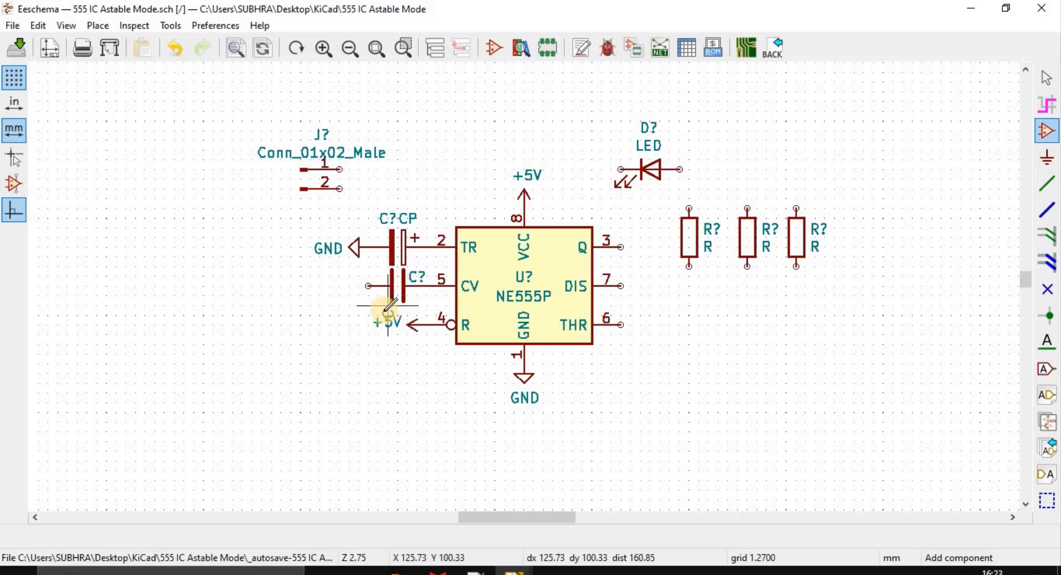
left_click(386, 314)
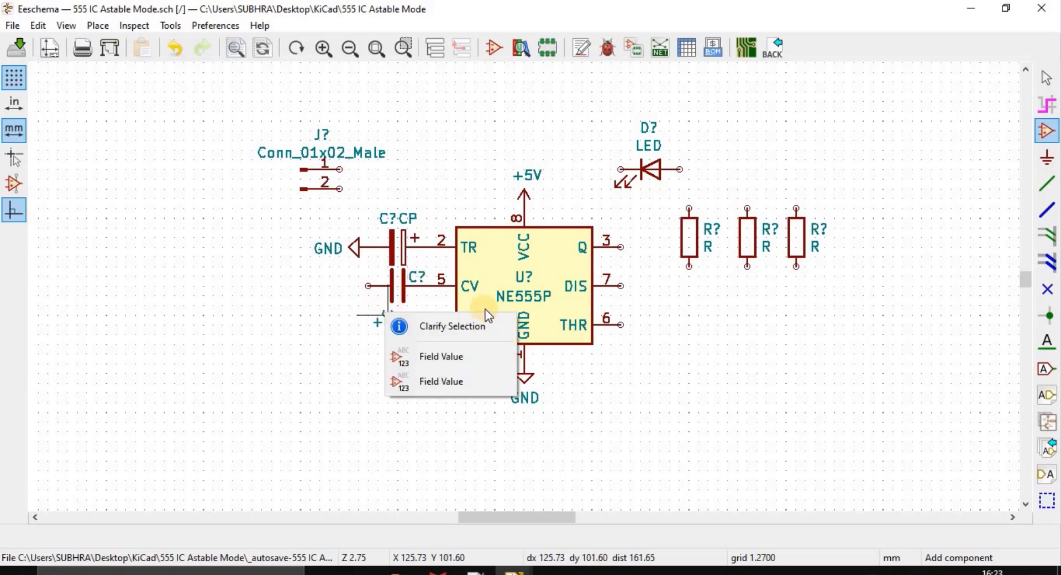
left_click(451, 356)
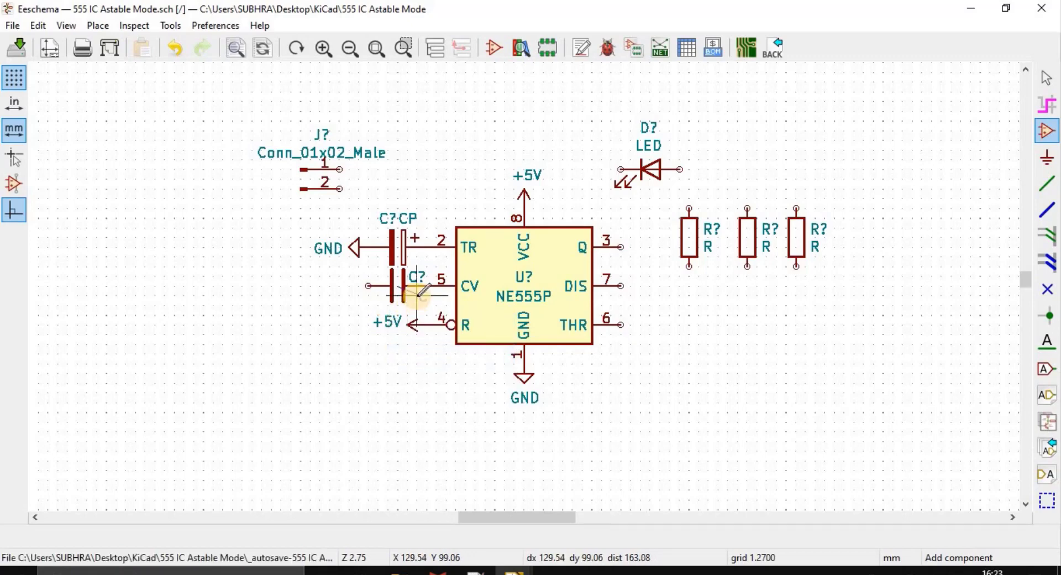
left_click(412, 293)
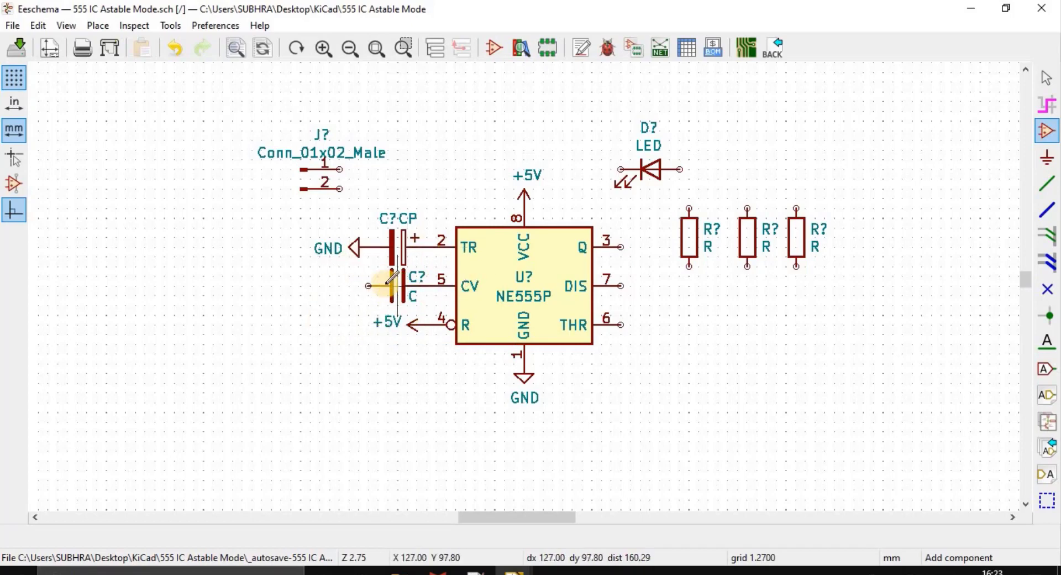
Copy the left-pointing GND symbol and attach the copy to the free end of the unpolarized capacitor on CV pin 5
left_click(360, 241)
left_click(359, 247)
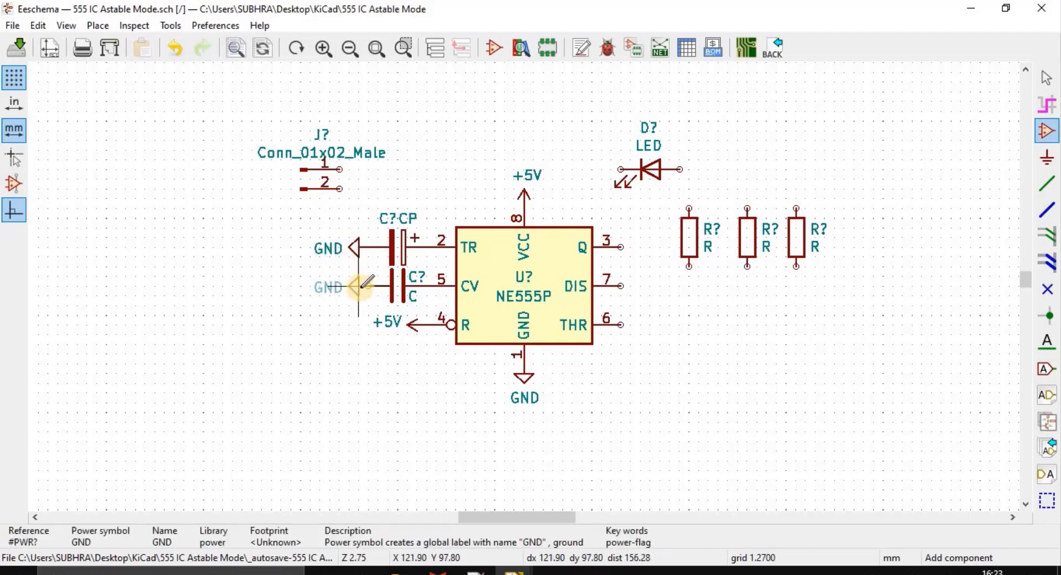
left_click(359, 286)
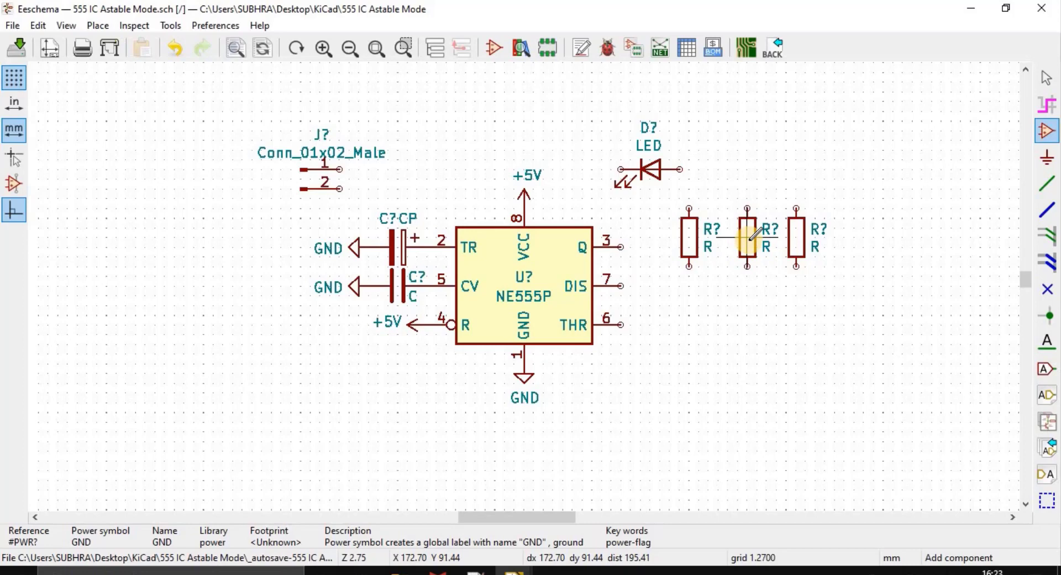
Move the middle resistor, turned horizontal, onto THR pin 6 and place its reference label above and its value label below
left_click_drag(753, 235, 670, 344)
key("r")
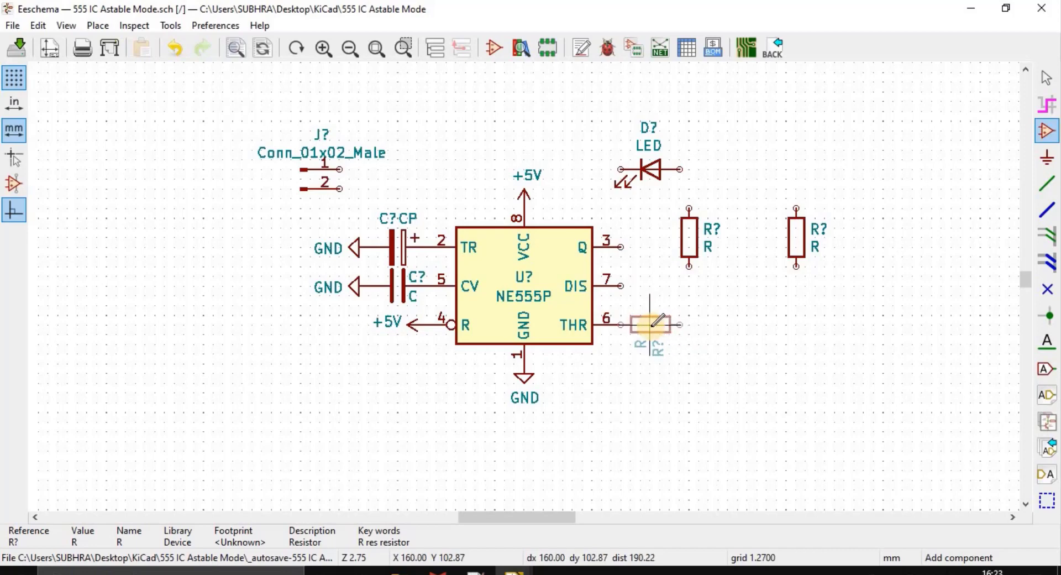
left_click(650, 325)
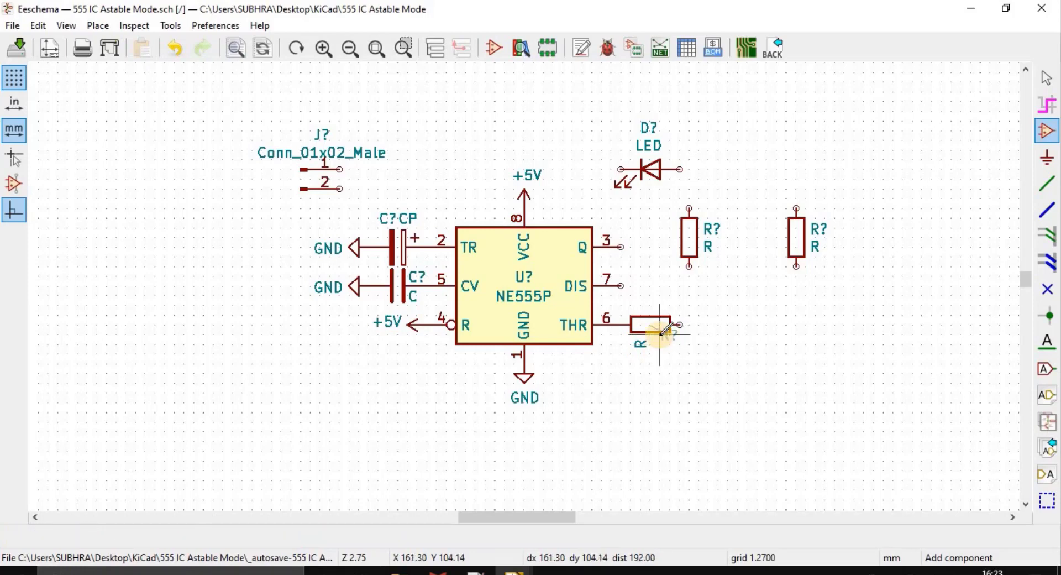
left_click(640, 305)
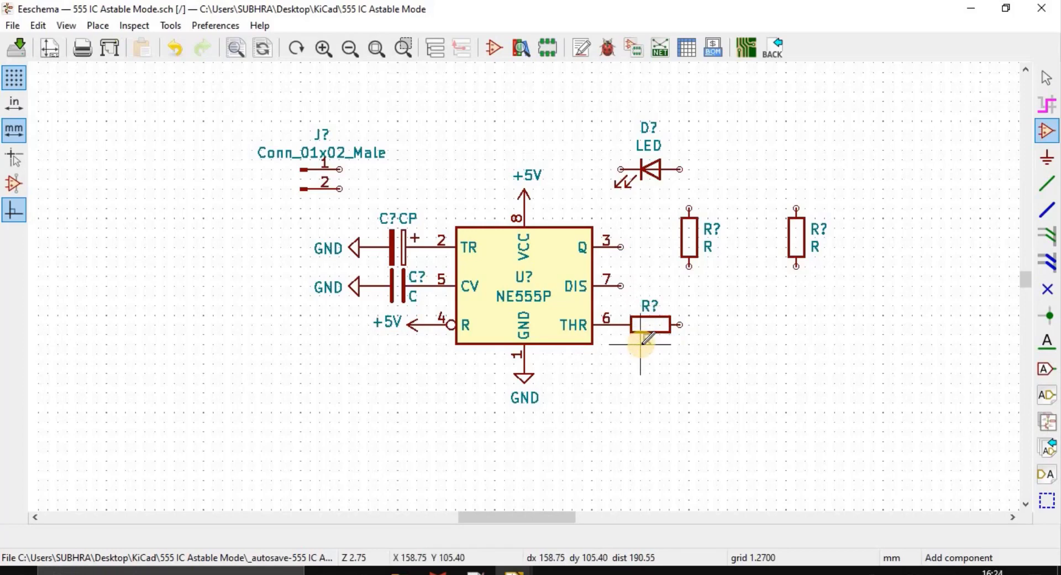
left_click(641, 342)
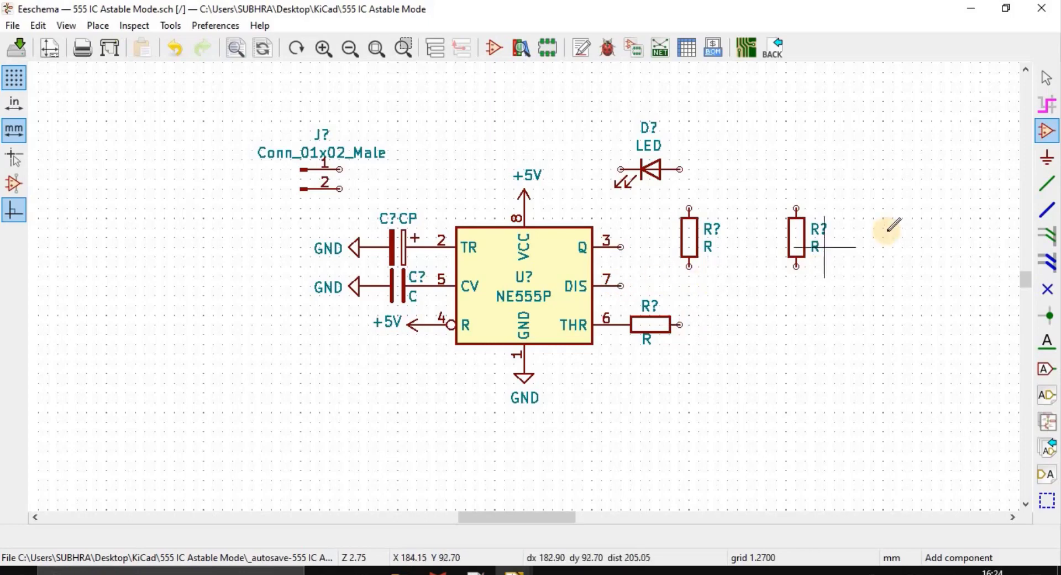
Draw a wire from the free end of the THR resistor to DIS pin 7 of the NE555P
left_click(1046, 188)
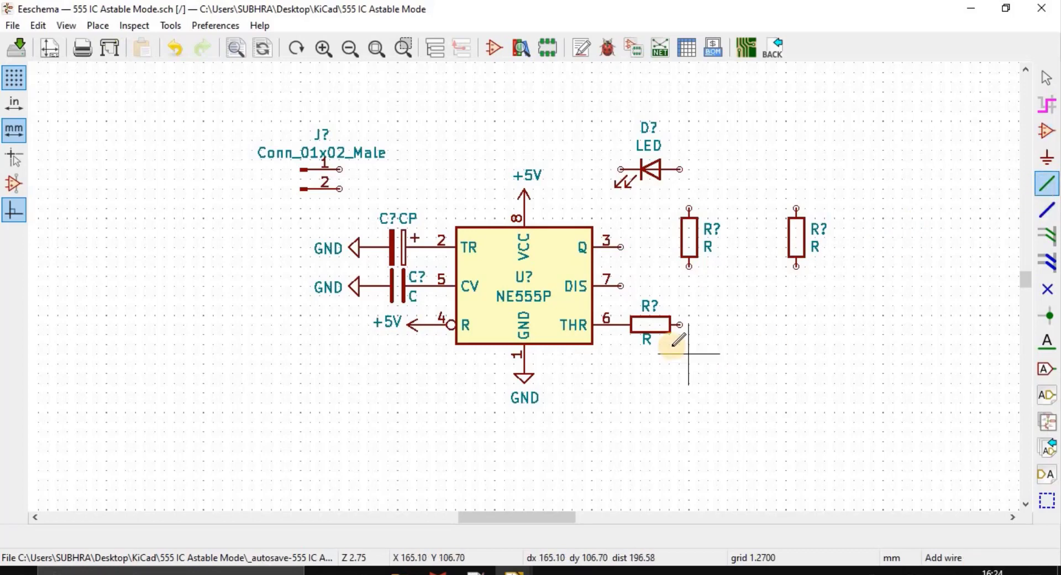
left_click(679, 324)
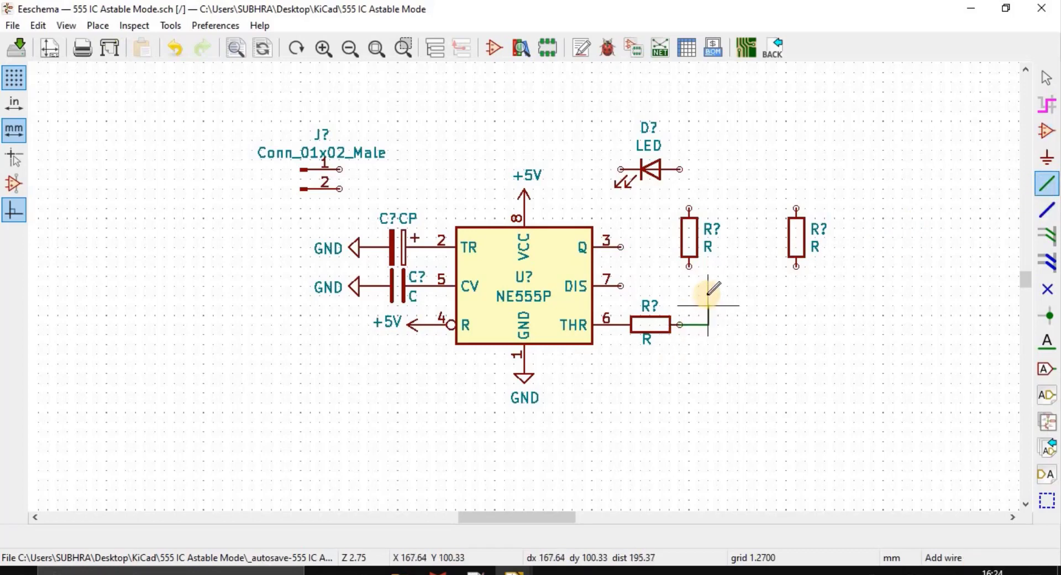
left_click(621, 286)
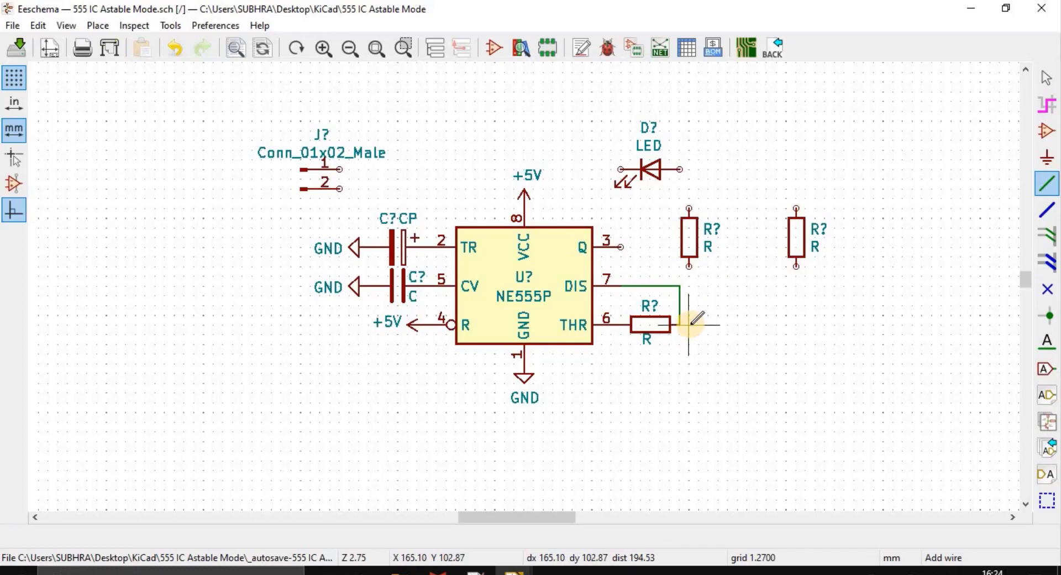
key("ctrl+z")
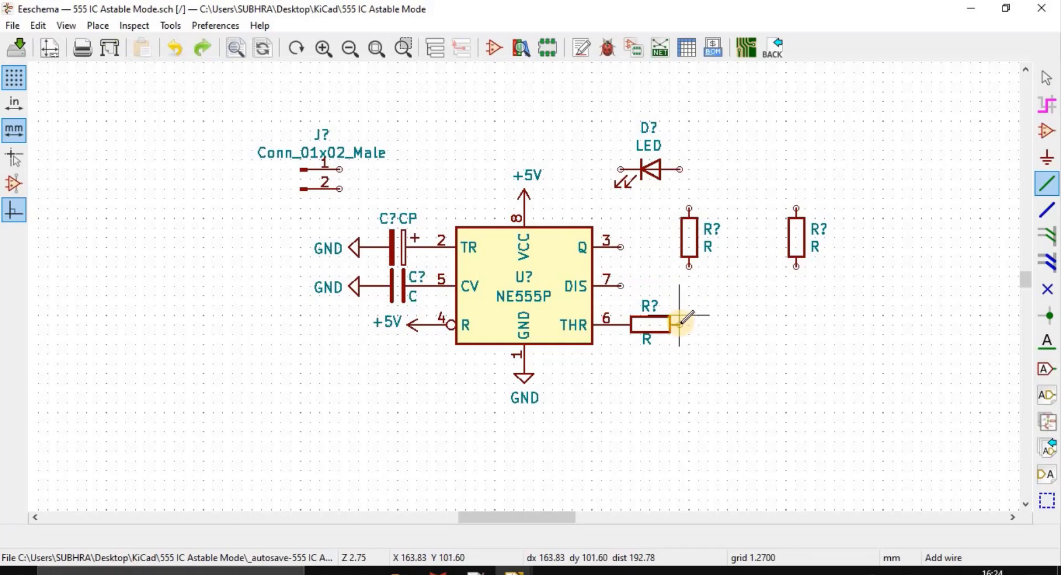
left_click(680, 324)
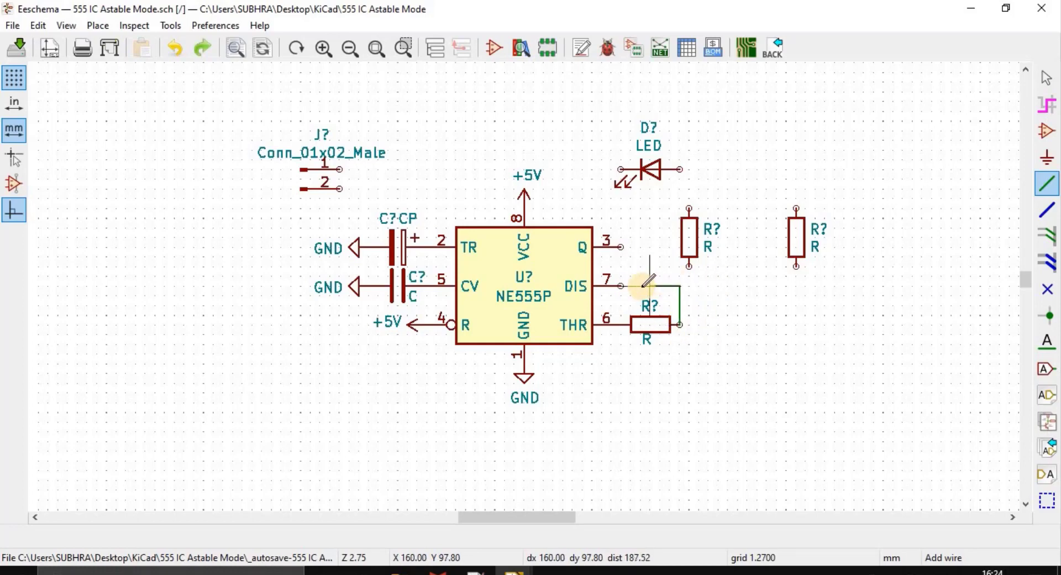
left_click(621, 285)
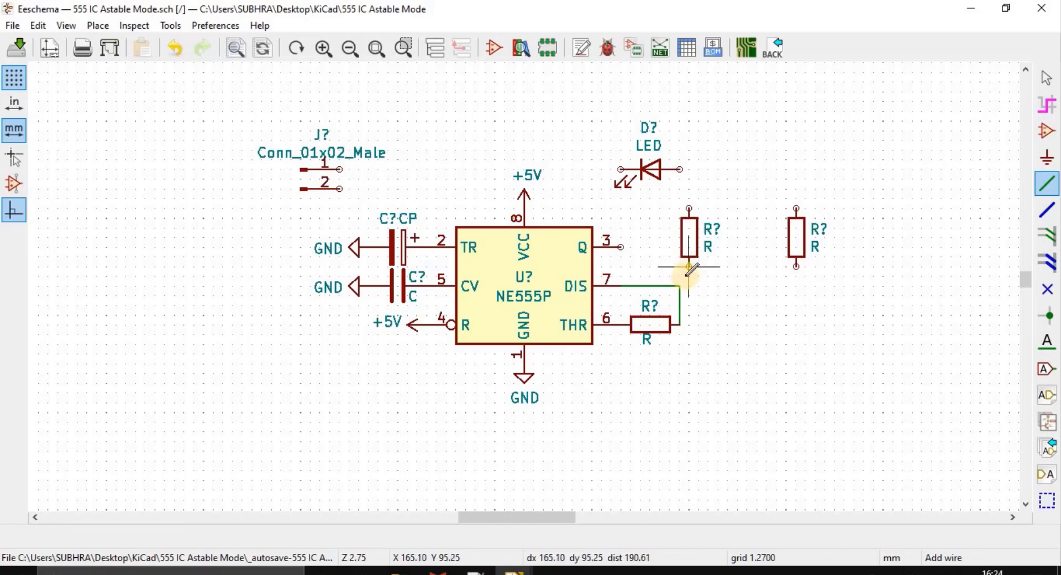
Move the resistor nearest the NE555P, turned horizontal, onto the corner of the DIS wire, with its reference above and value below
left_click(691, 236)
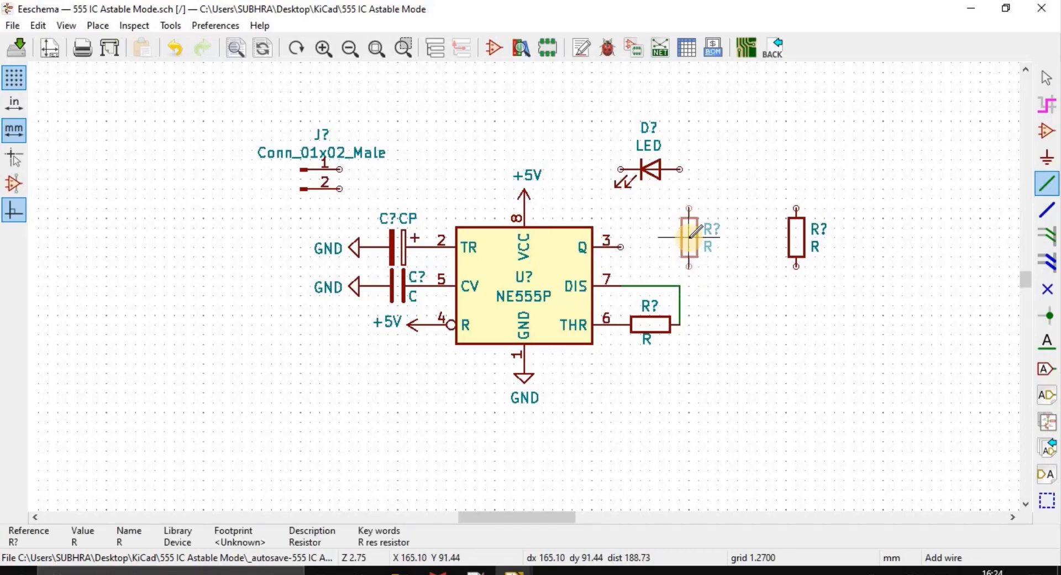
left_click_drag(690, 235, 708, 285)
key("r")
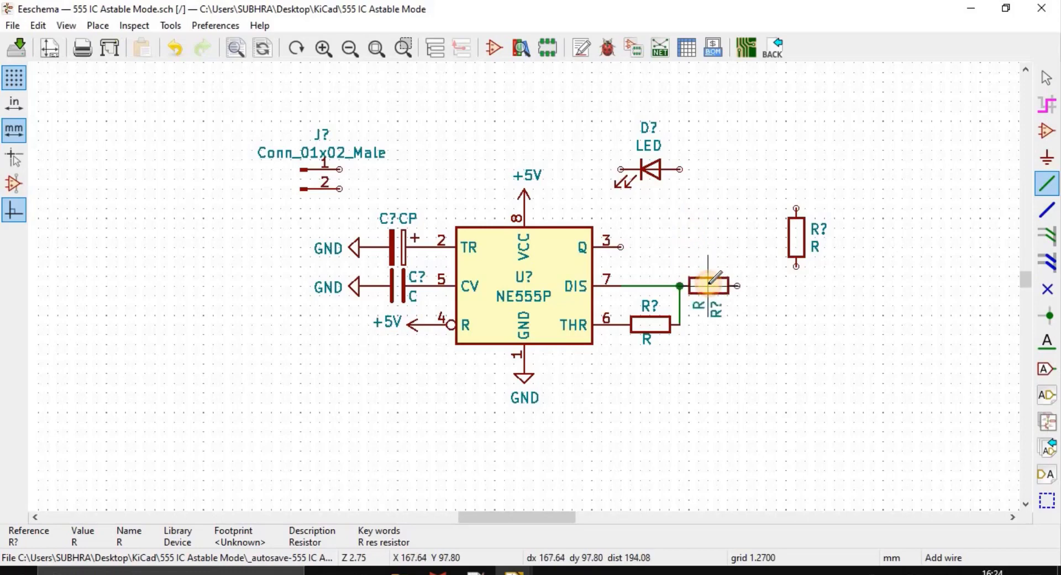
left_click(708, 285)
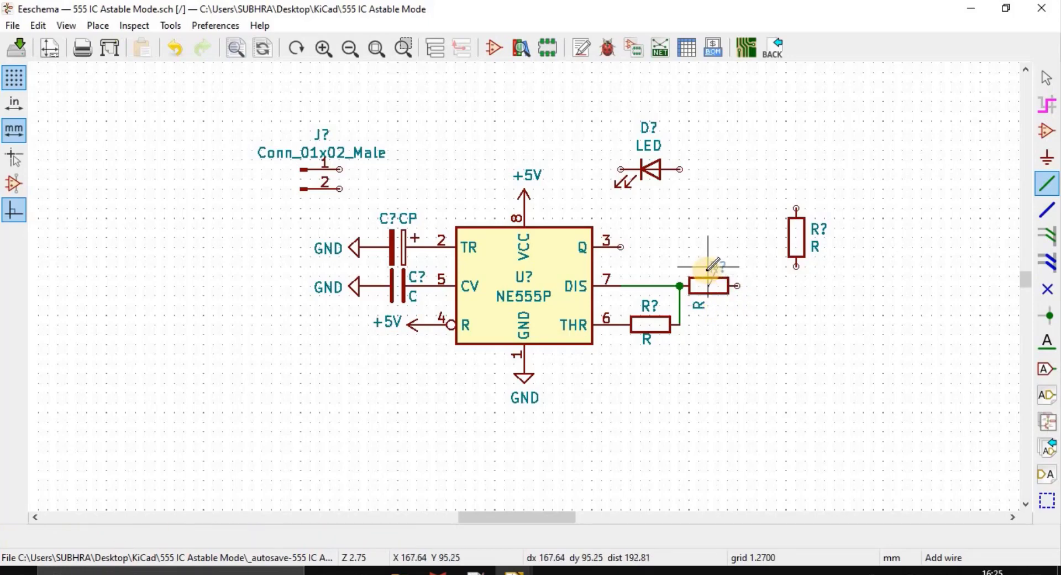
left_click(699, 267)
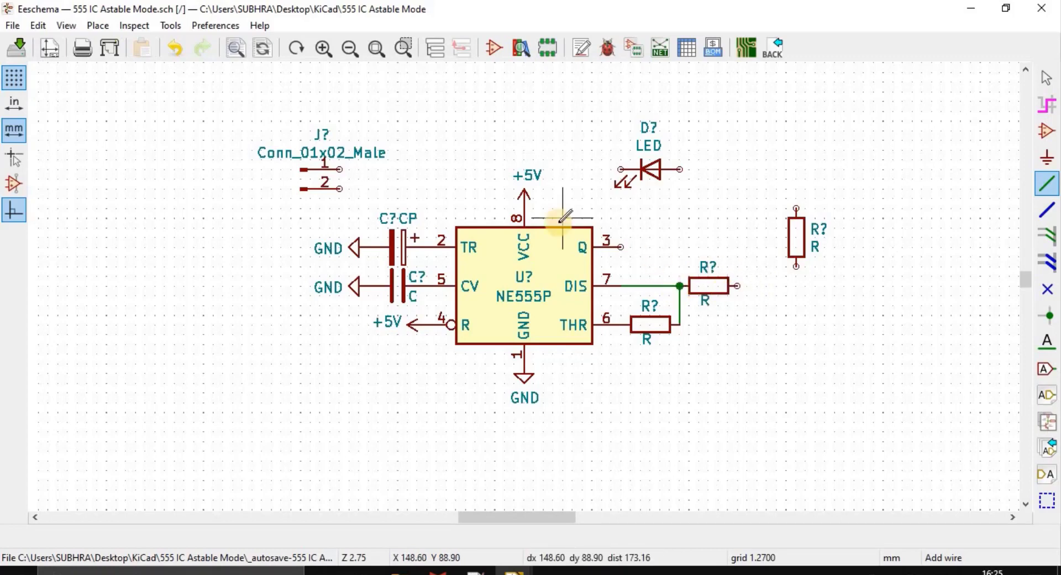
Copy the +5V symbol from reset pin 4, rotate it to point right, and attach it to the DIS resistor's free end
left_click(418, 324)
left_click(416, 323)
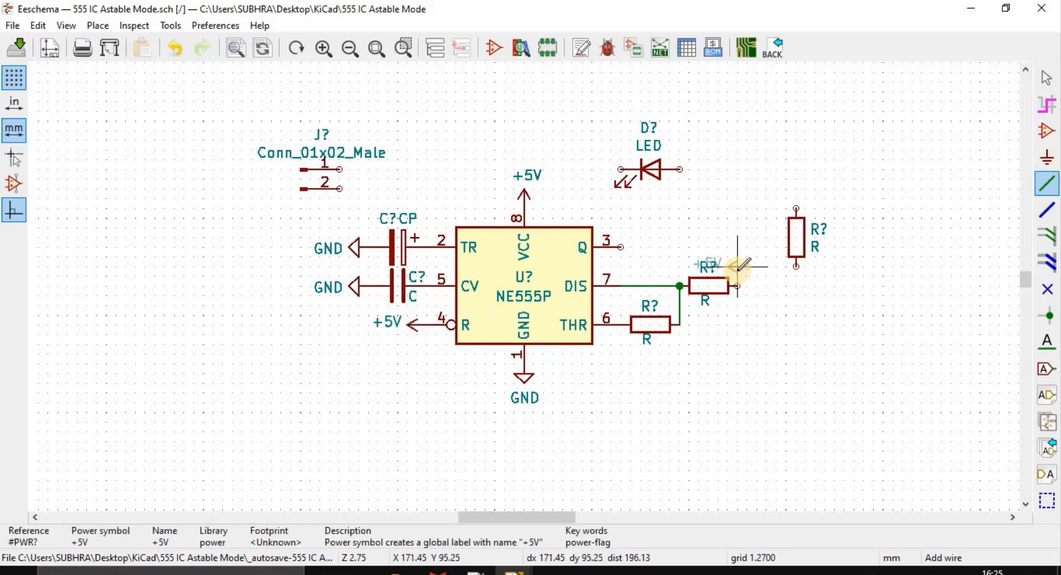
key("r")
key("r")
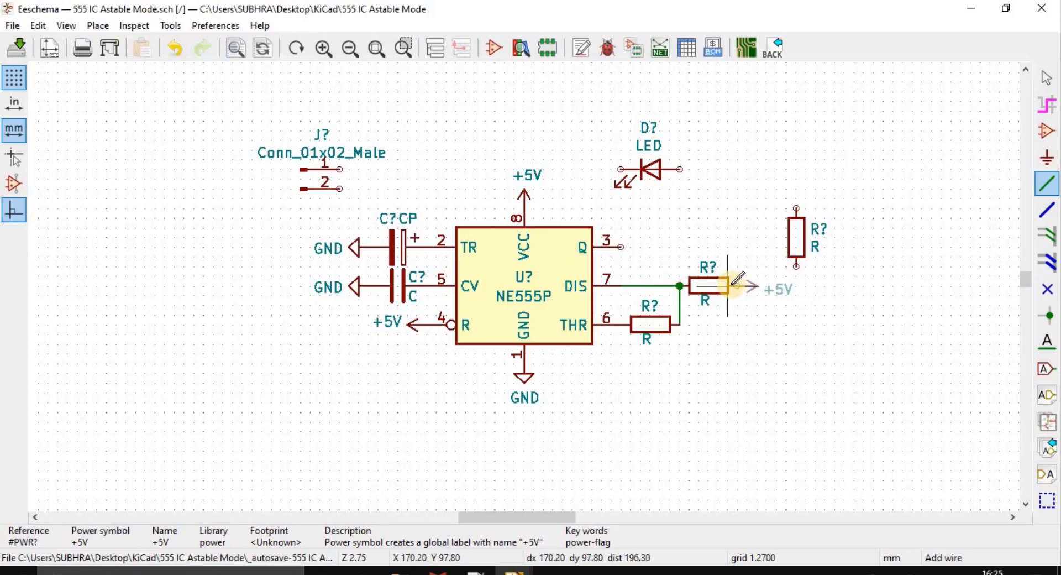
left_click(728, 285)
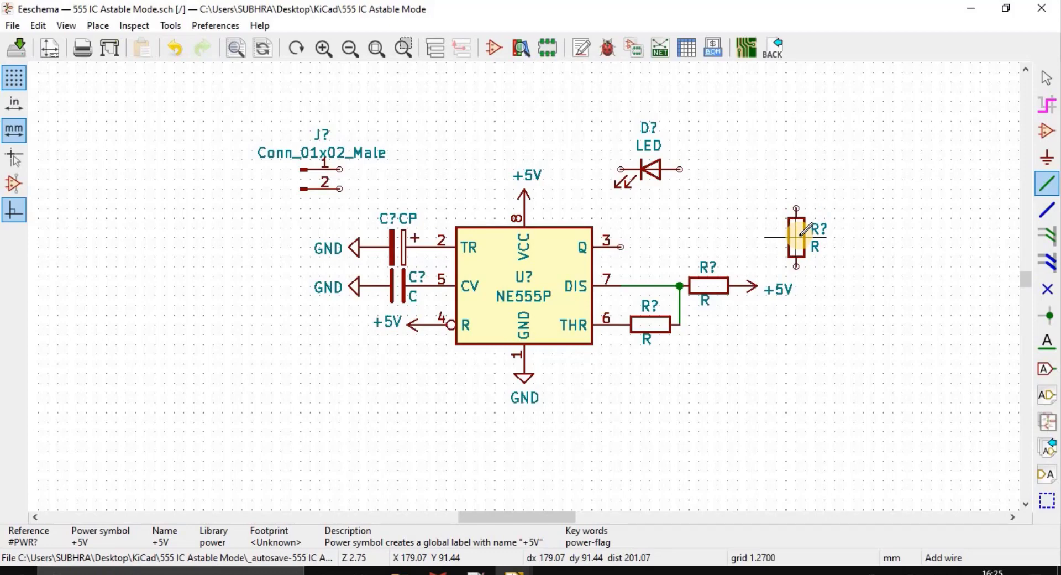
Move the remaining resistor, turned horizontal, onto Q pin 3 and place its reference label above and its value label below
key("m")
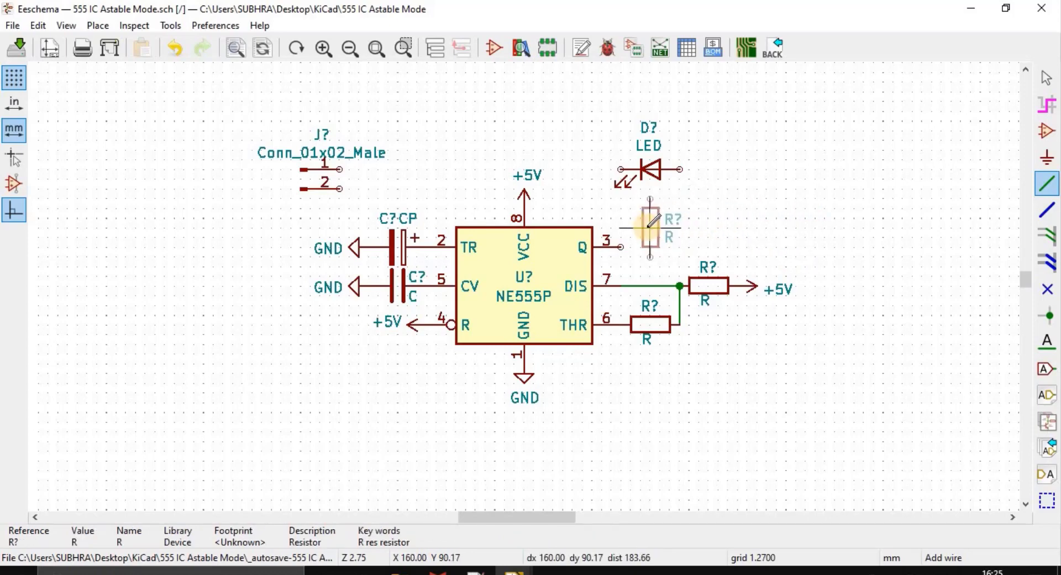
key("r")
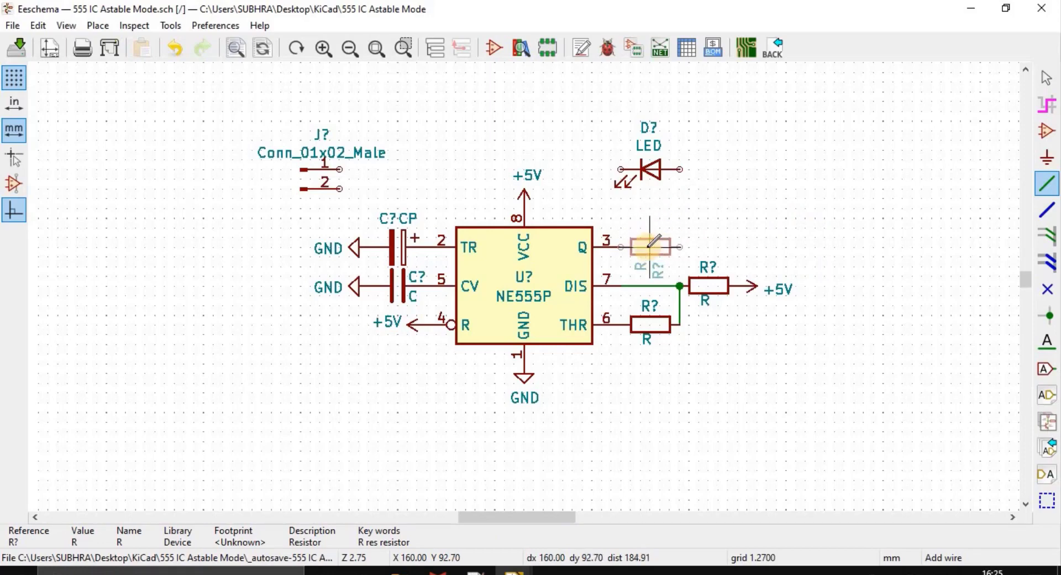
left_click(654, 243)
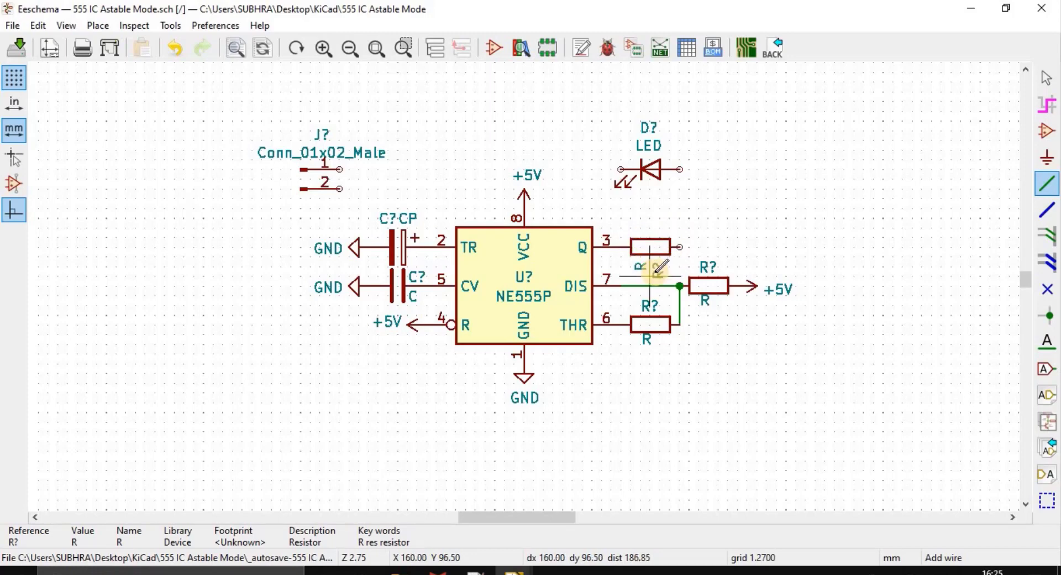
key("m")
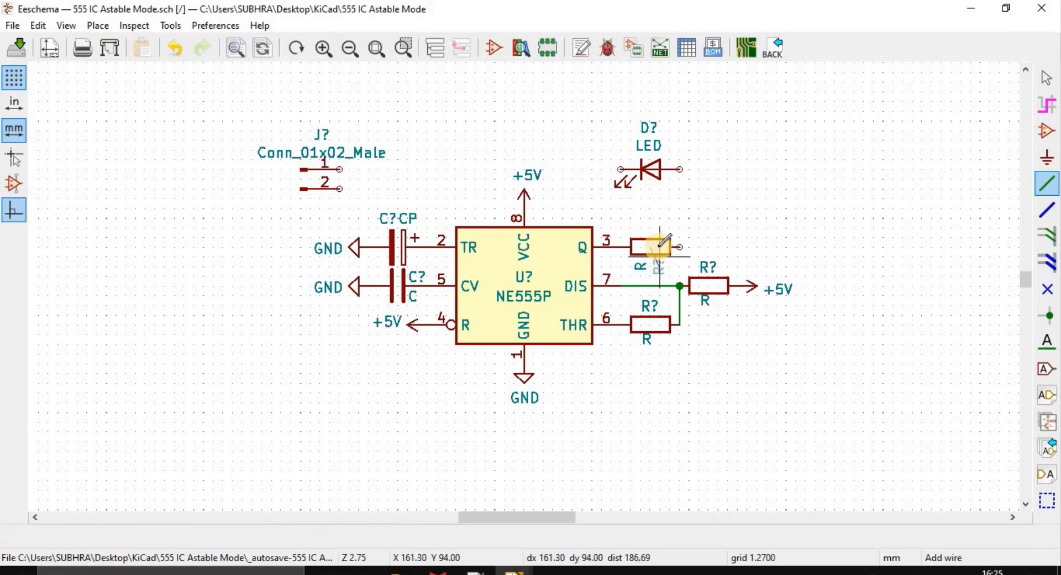
key("r")
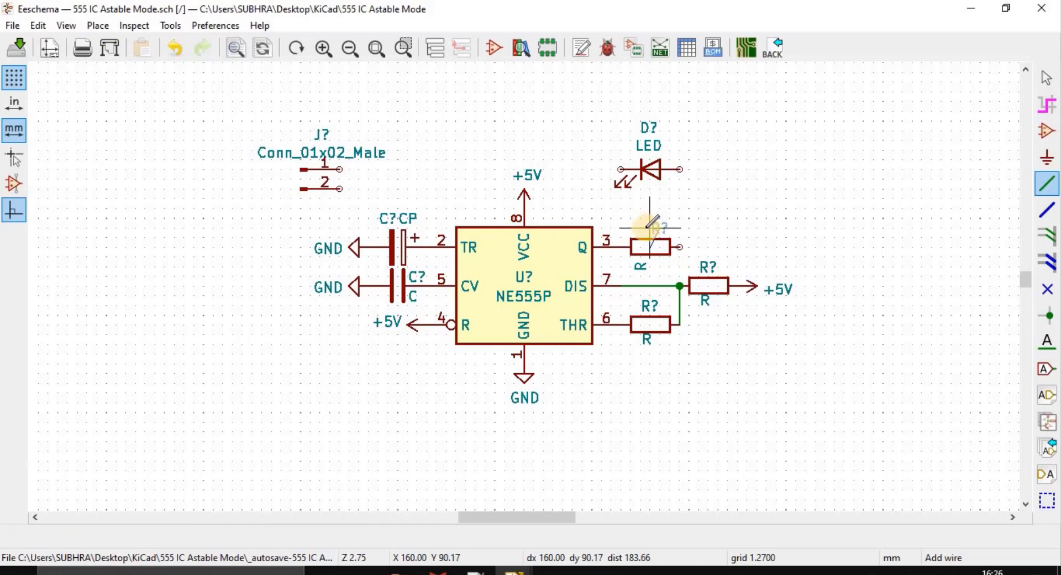
key("r")
left_click(647, 228)
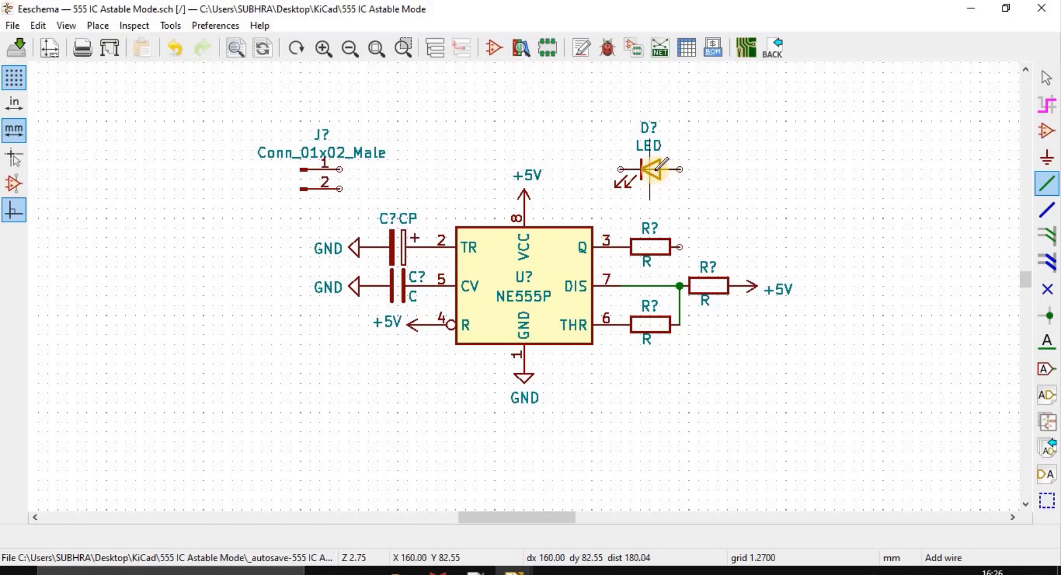
Rotate the LED to point right, with its labels above, and move it so its anode joins the Q resistor's free end
key("r")
key("r")
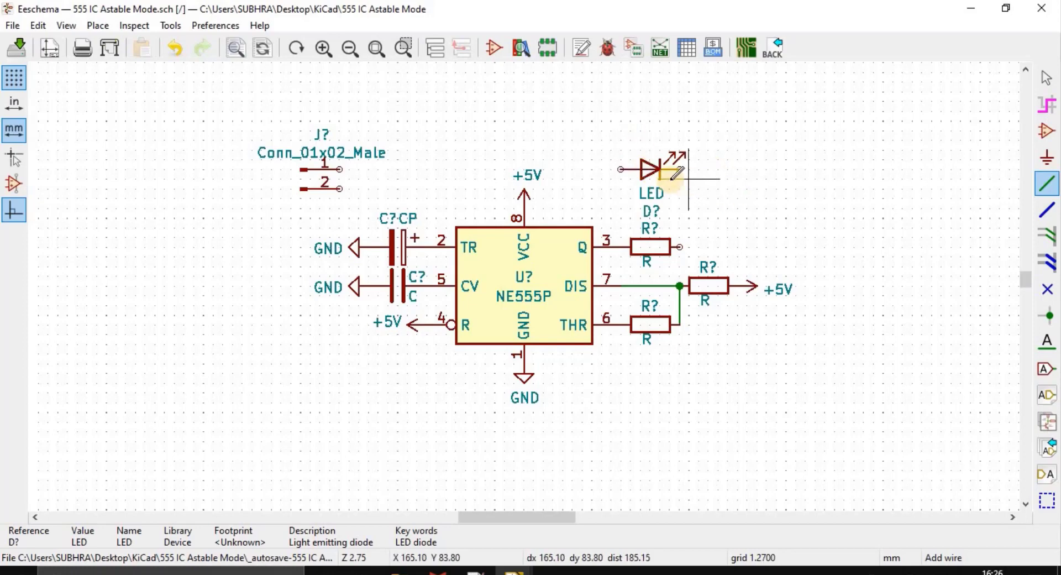
key("m")
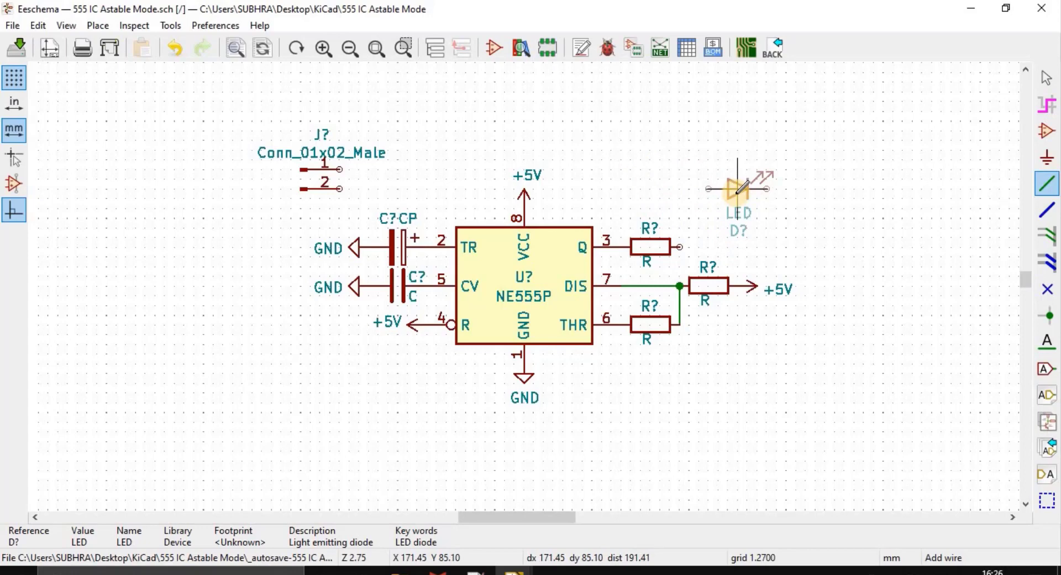
left_click(738, 208)
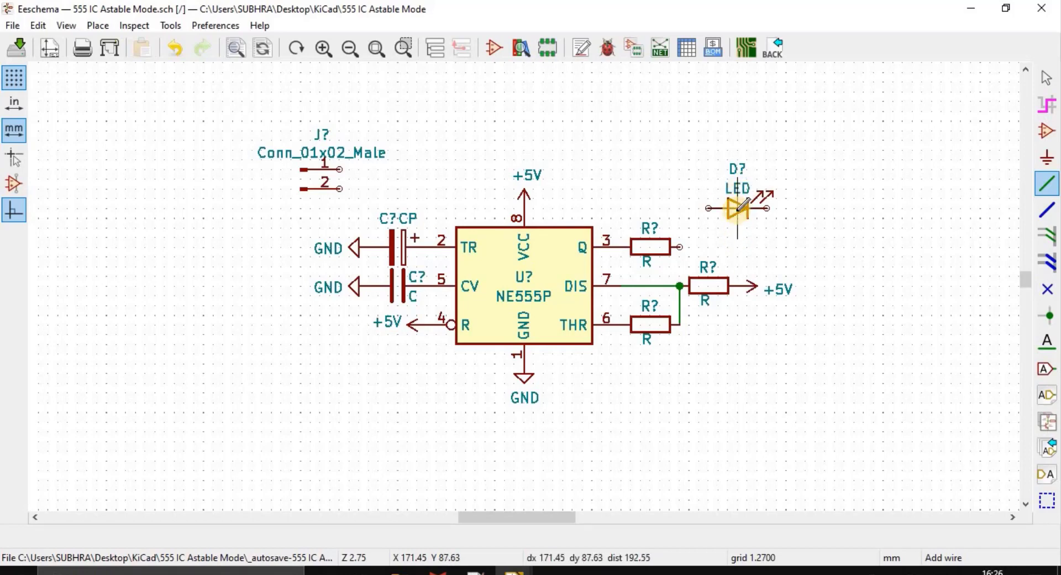
left_click_drag(741, 208, 713, 247)
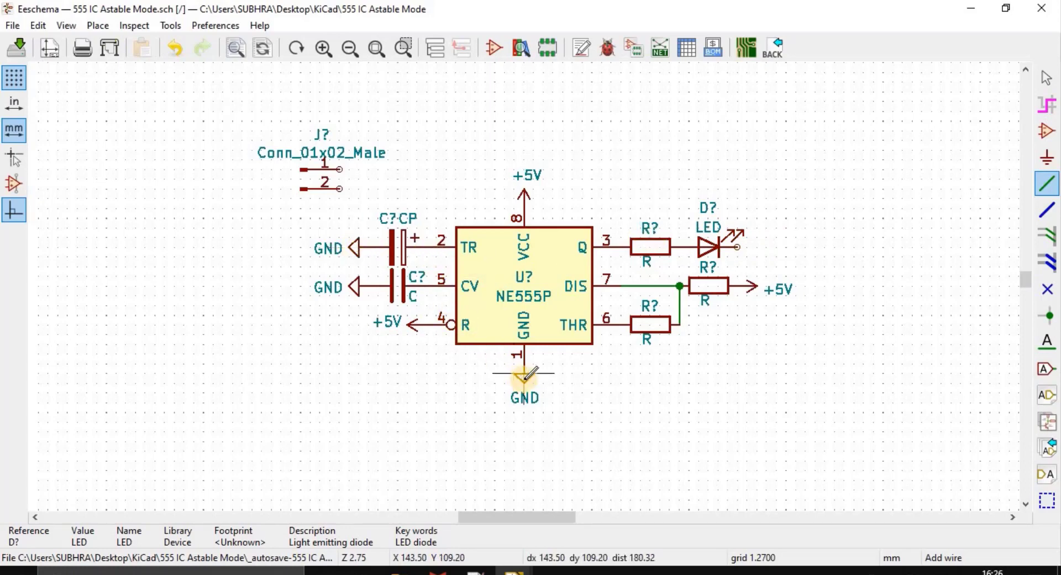
Copy the GND symbol from pin 1, rotate it to point right, and attach it to the LED's cathode
key("c")
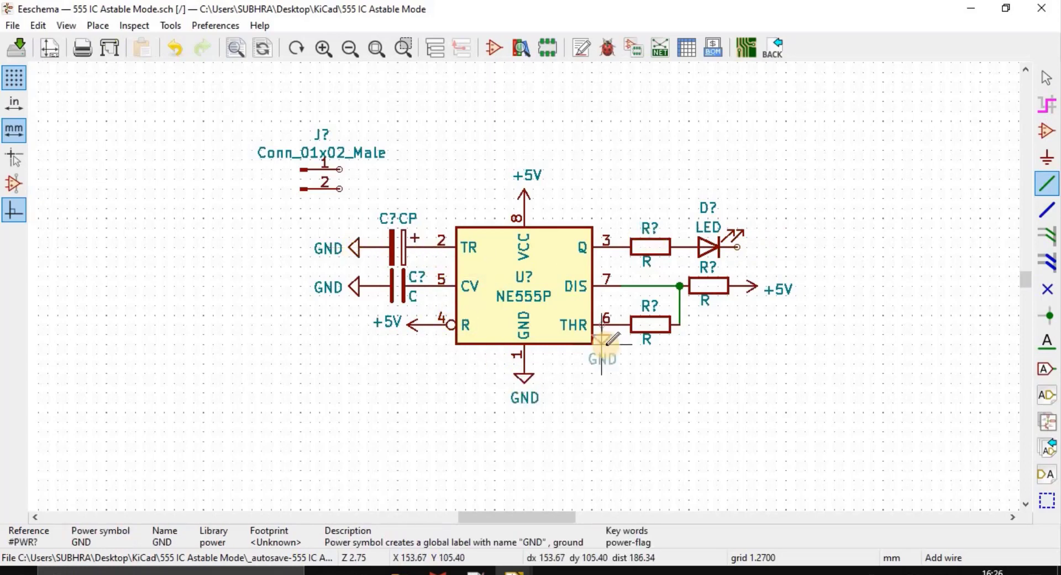
key("r")
key("r")
key("r")
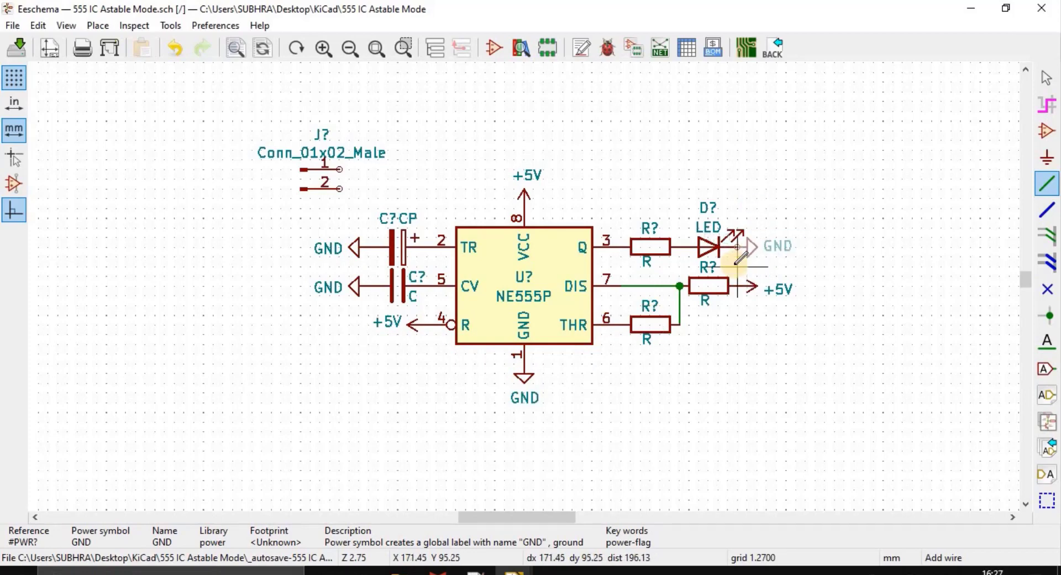
left_click(736, 263)
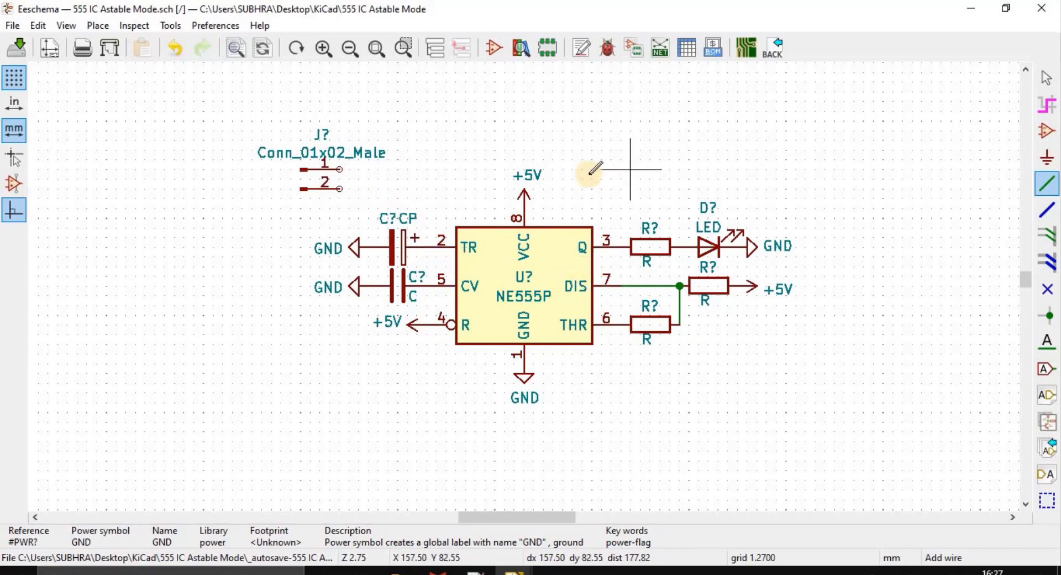
Try wiring TR pin 2 to THR pin 6 along a route below the NE555P, and undo the wire
left_click(428, 246)
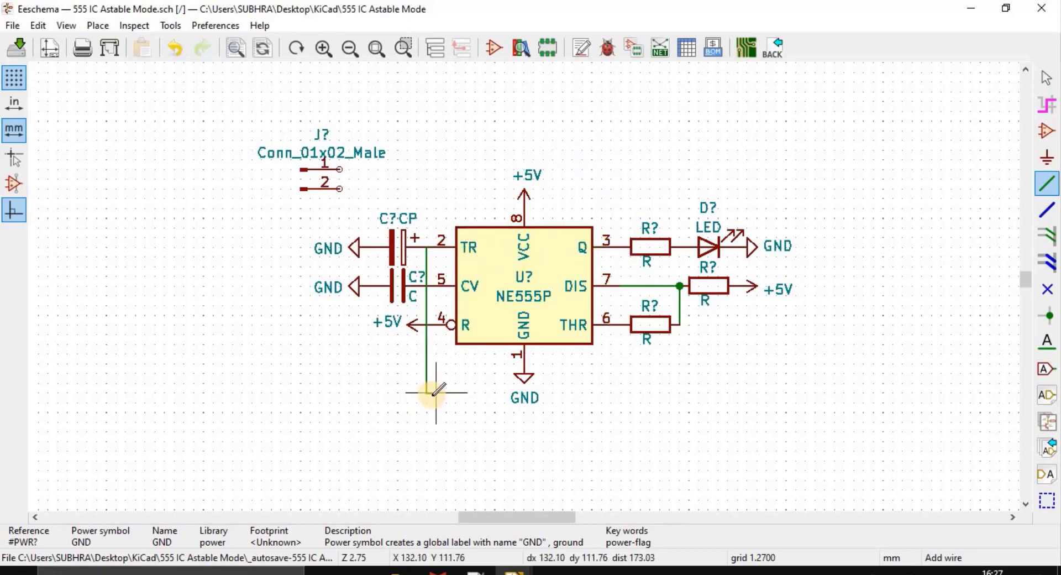
left_click(426, 430)
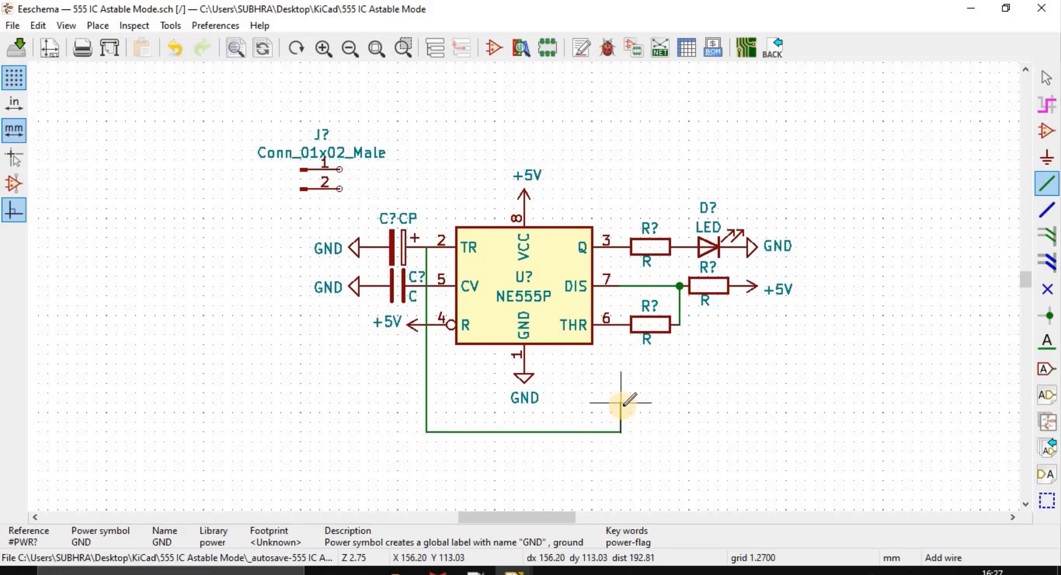
left_click(620, 324)
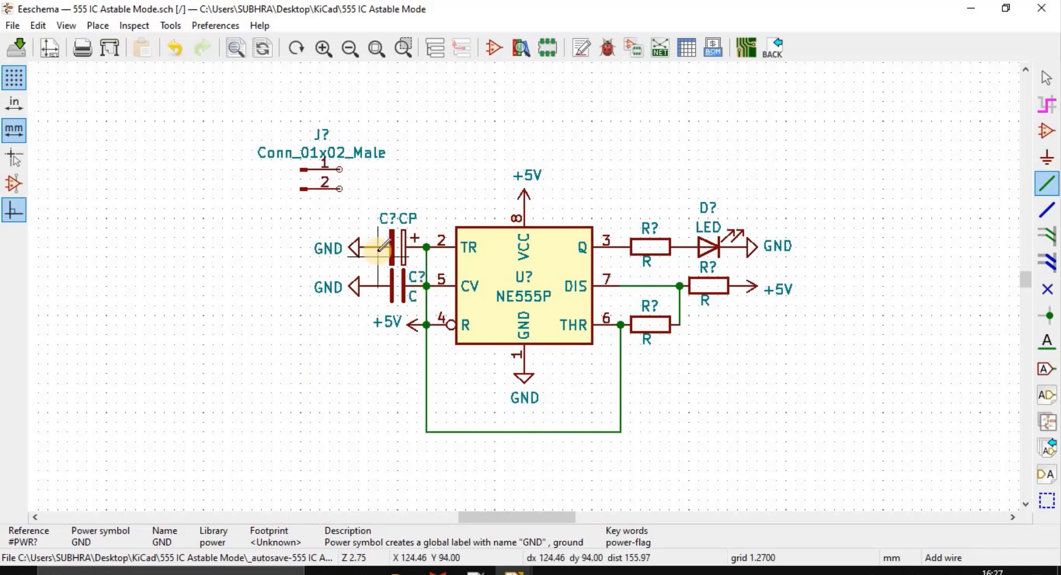
key("ctrl+z")
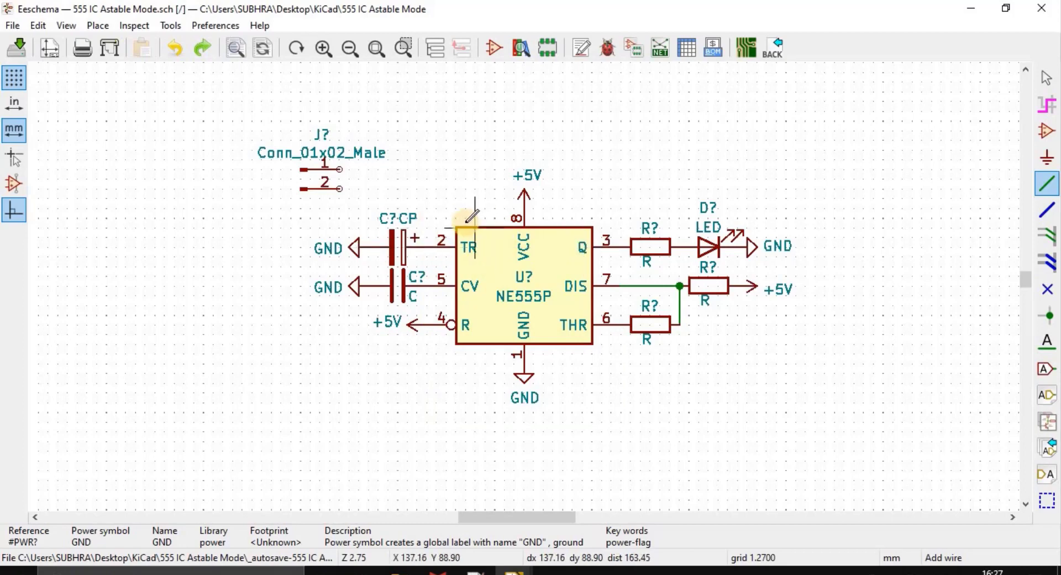
Try wiring TR pin 2 to THR pin 6 over the NE555P and around the LED and resistors, and undo it
left_click(426, 247)
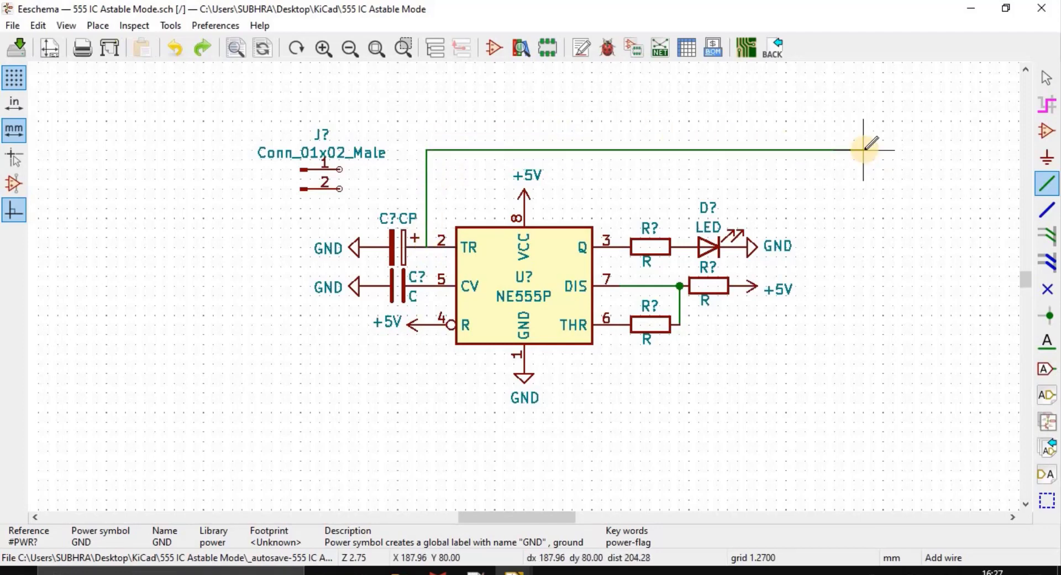
left_click(844, 149)
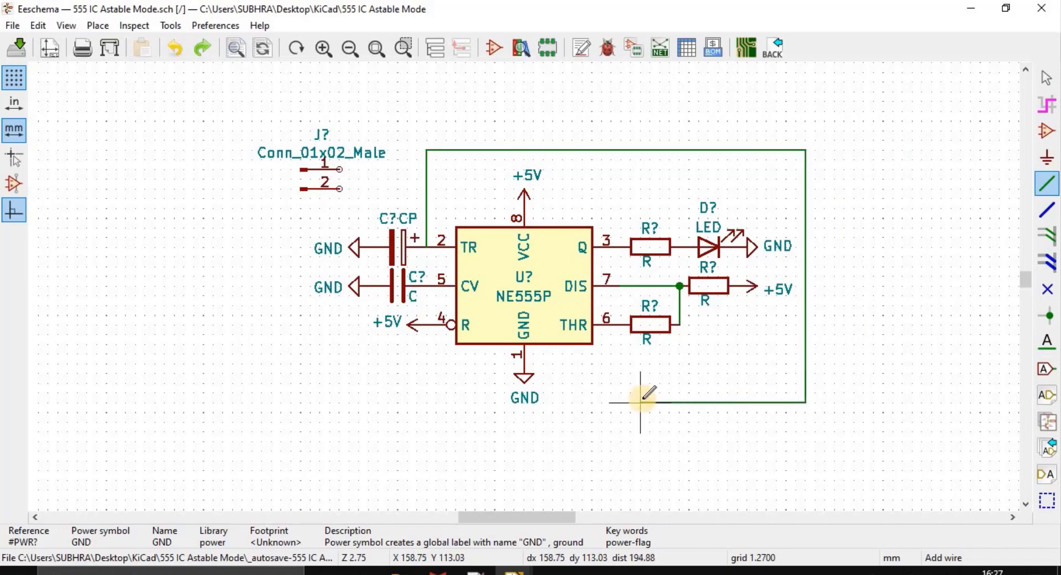
left_click(620, 393)
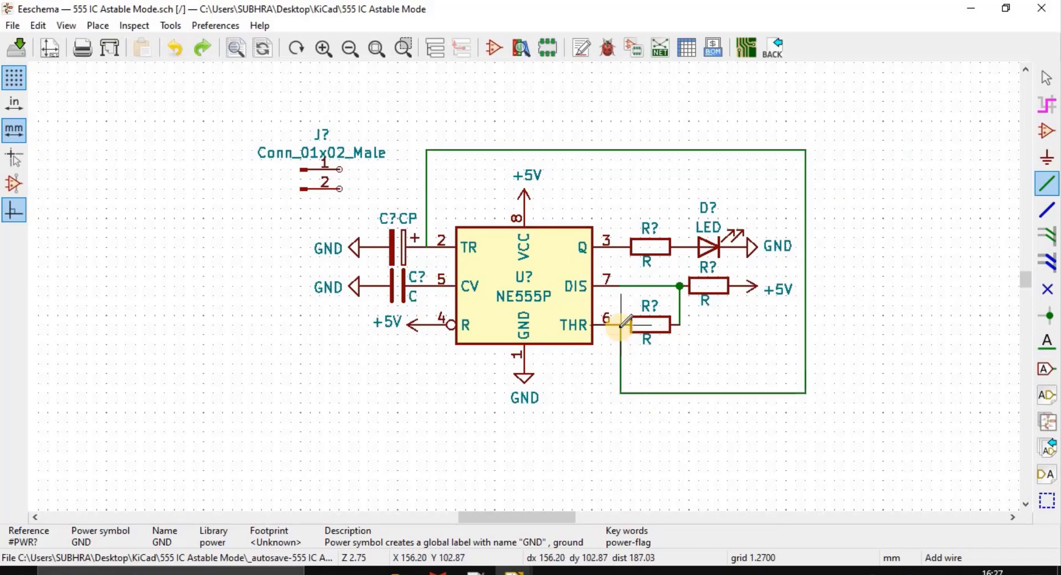
left_click(620, 325)
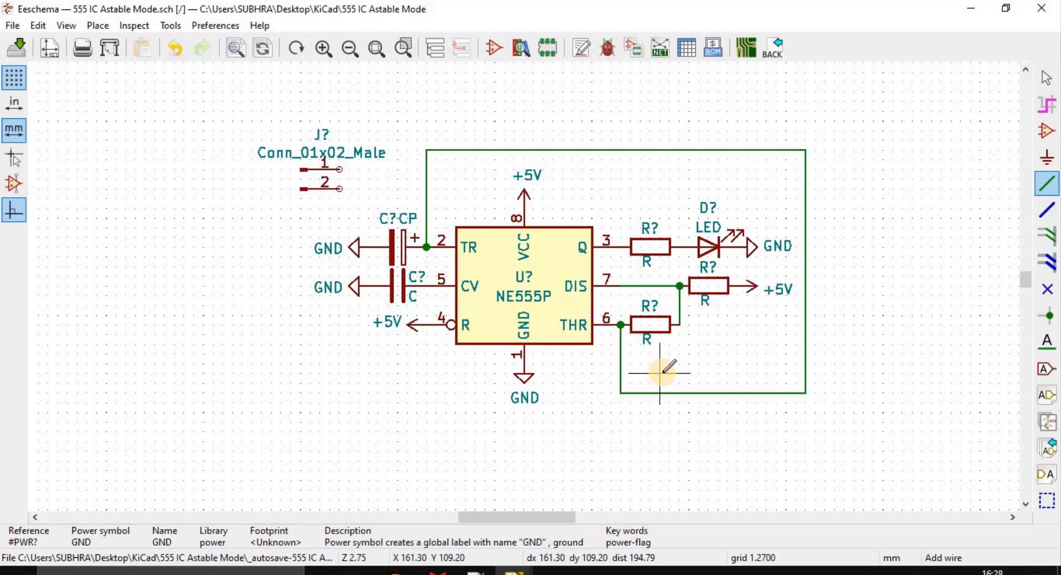
key("ctrl+z")
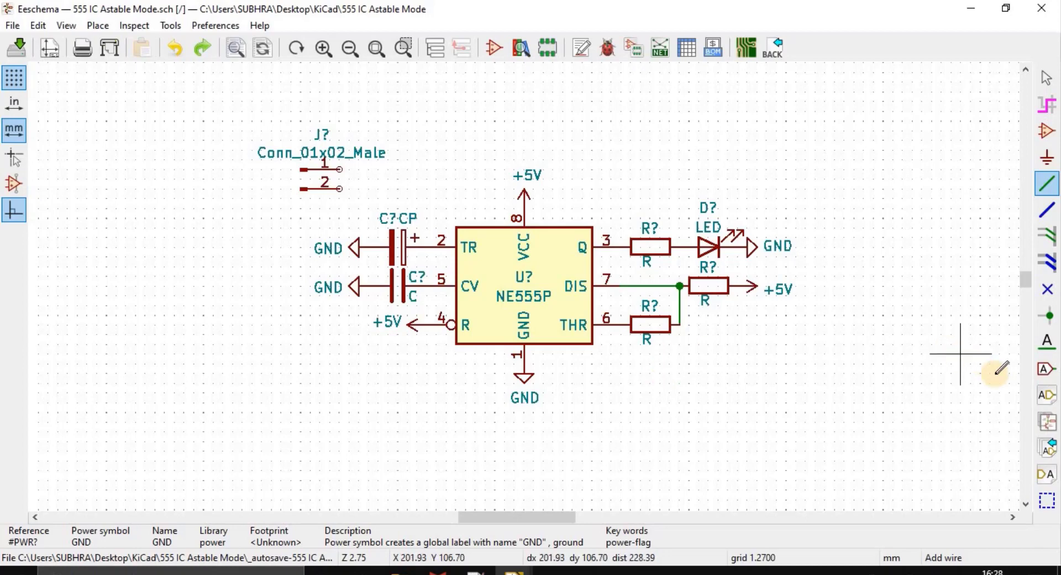
Add a global label named G1, turned vertical, above the connection between TR pin 2 and the polarized capacitor
left_click(1048, 372)
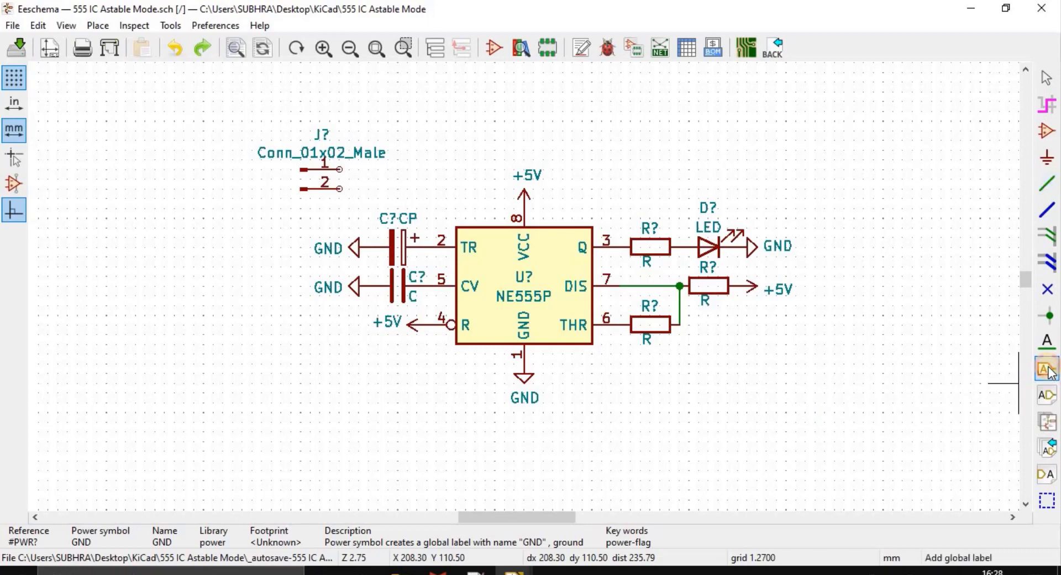
left_click(429, 244)
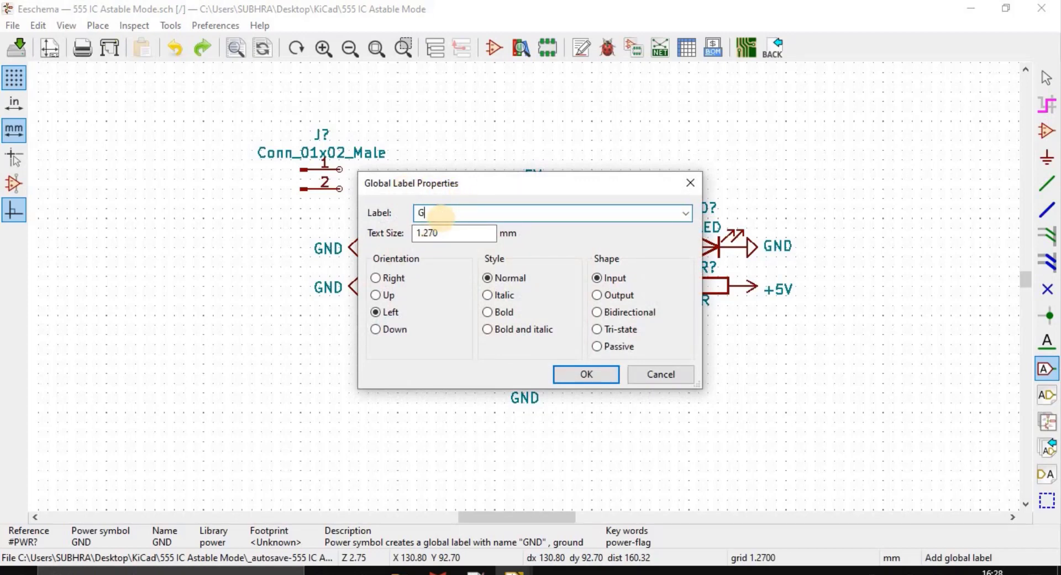
key("Return")
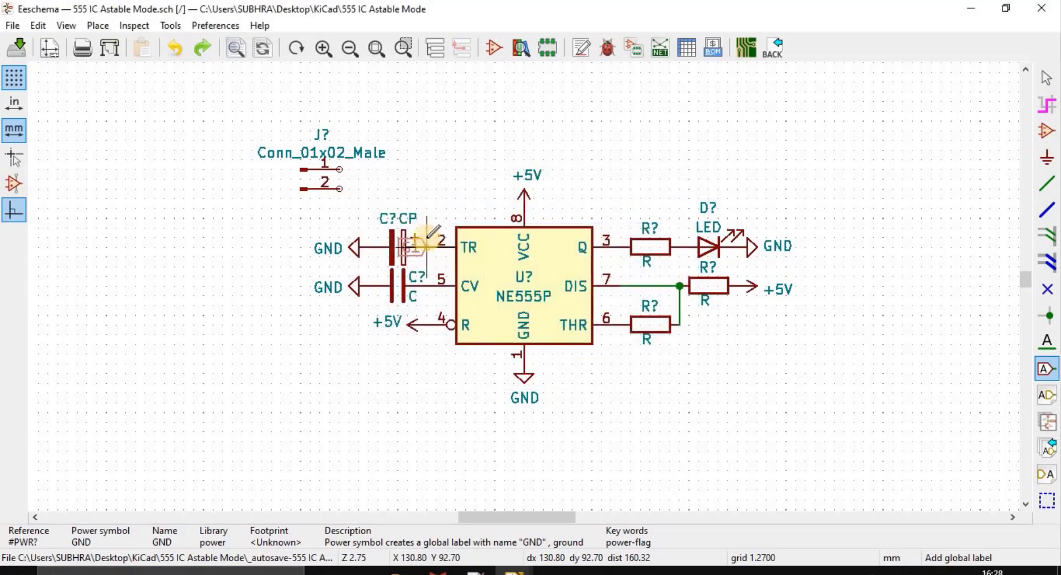
key("r")
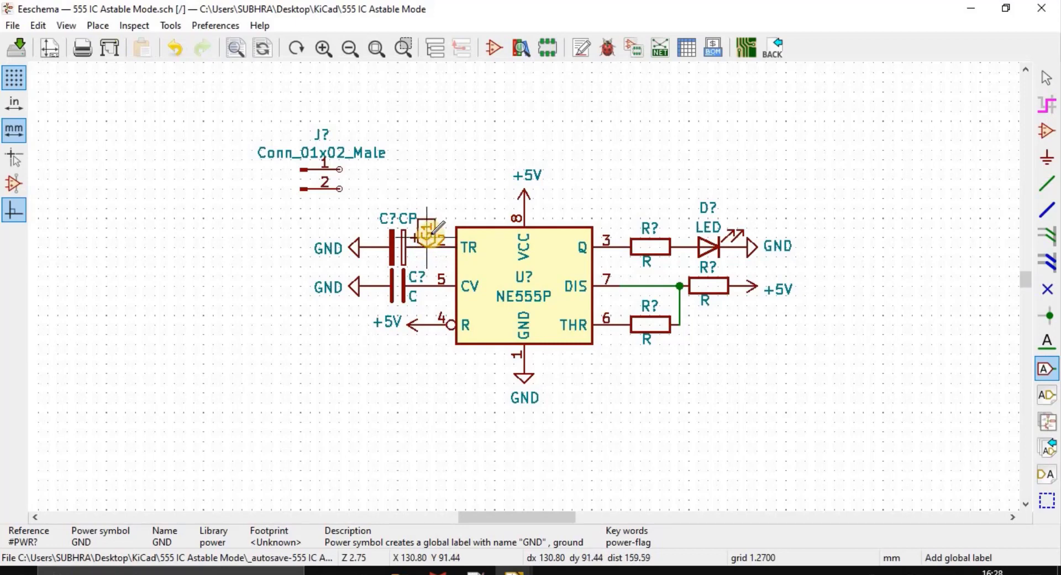
Copy the G1 global label and place it, extending downward, at the connection between THR pin 6 and its resistor
left_click(431, 237)
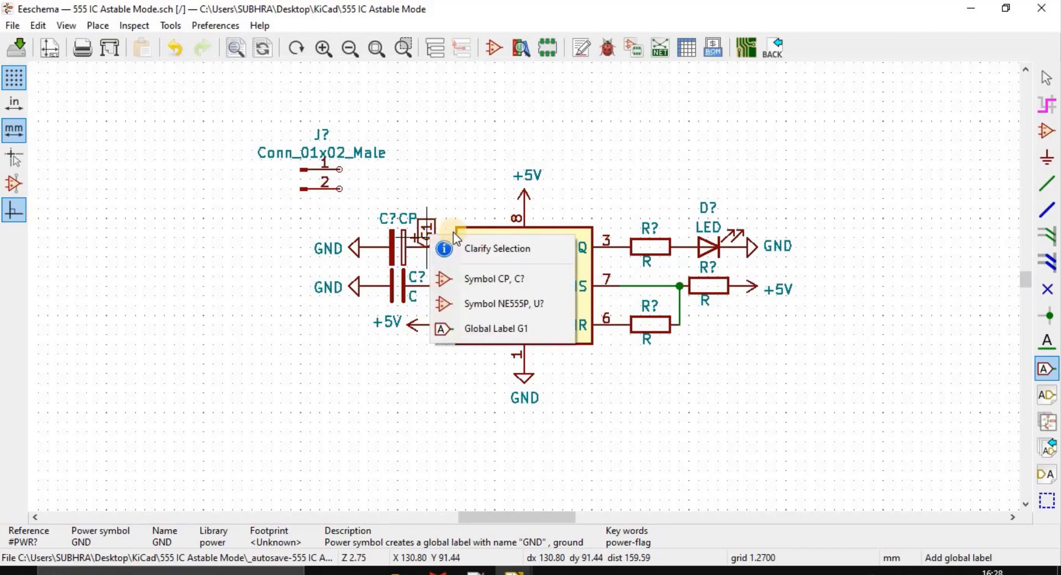
left_click(479, 327)
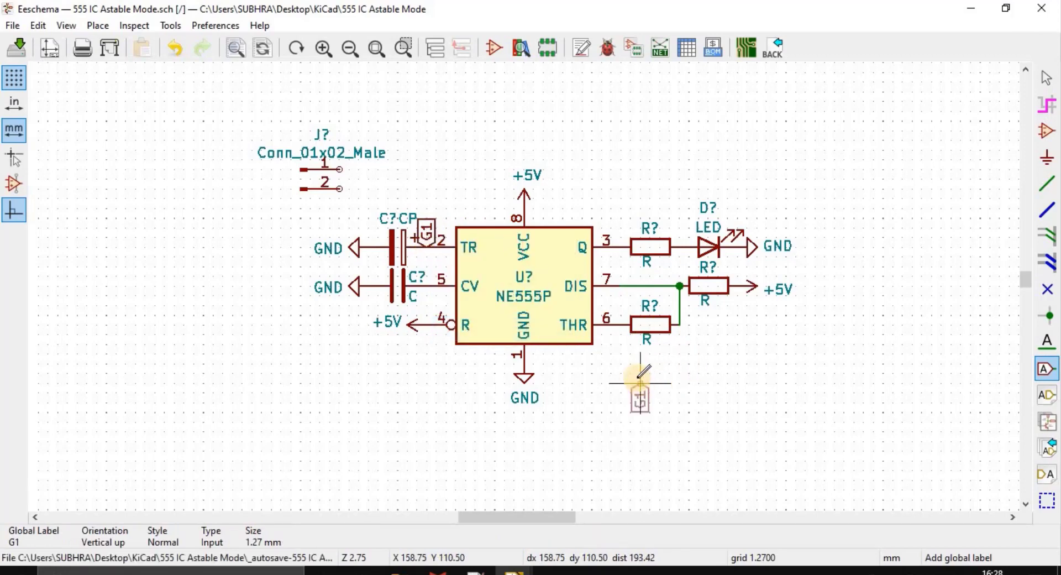
left_click(621, 326)
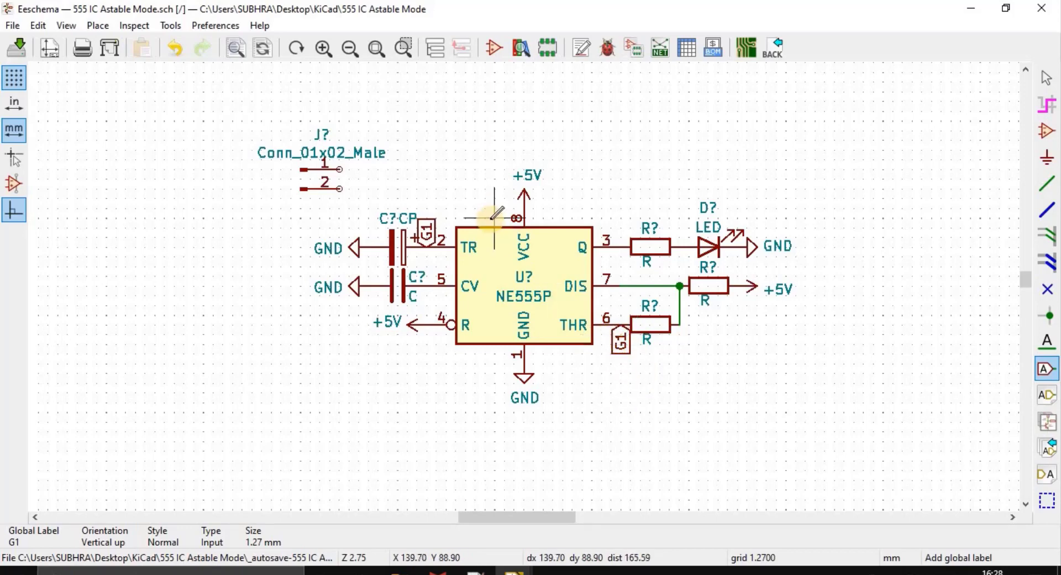
left_click(619, 336)
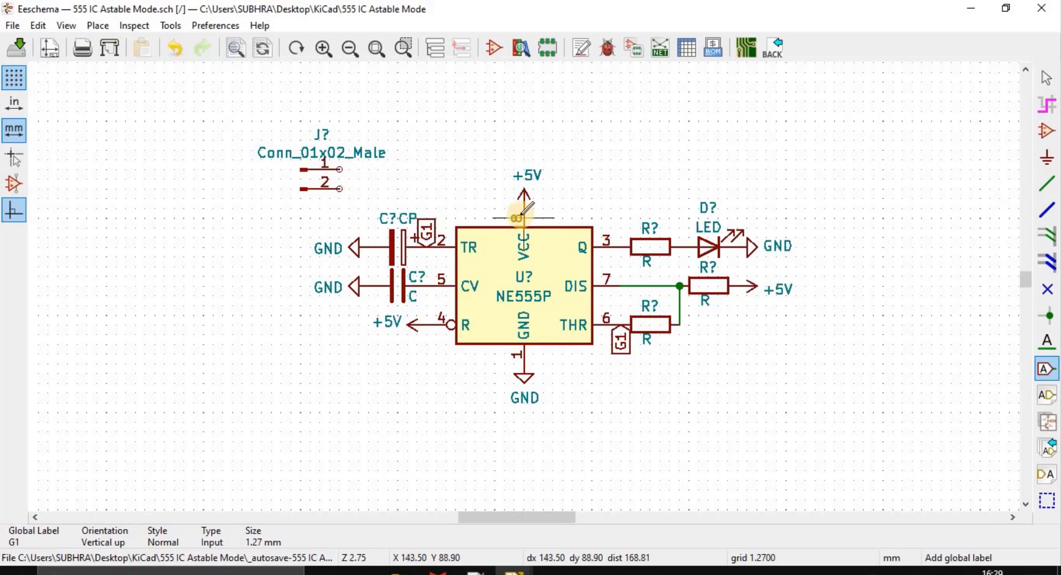
Copy the +5V symbol from VCC pin 8, rotate it to point right, and attach it to pin 1 of the Conn_01x02_Male connector
left_click(525, 194)
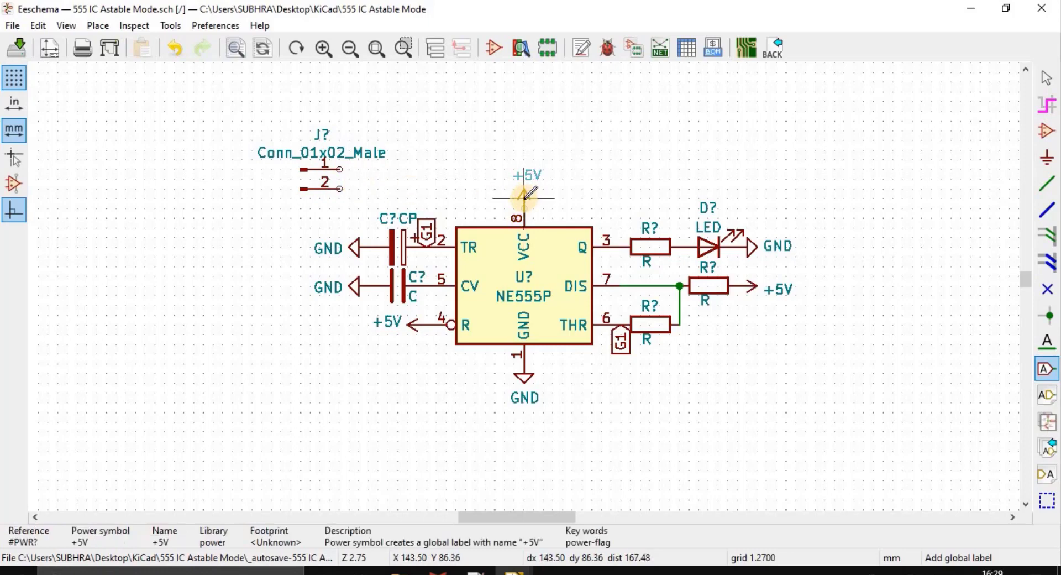
left_click(525, 195)
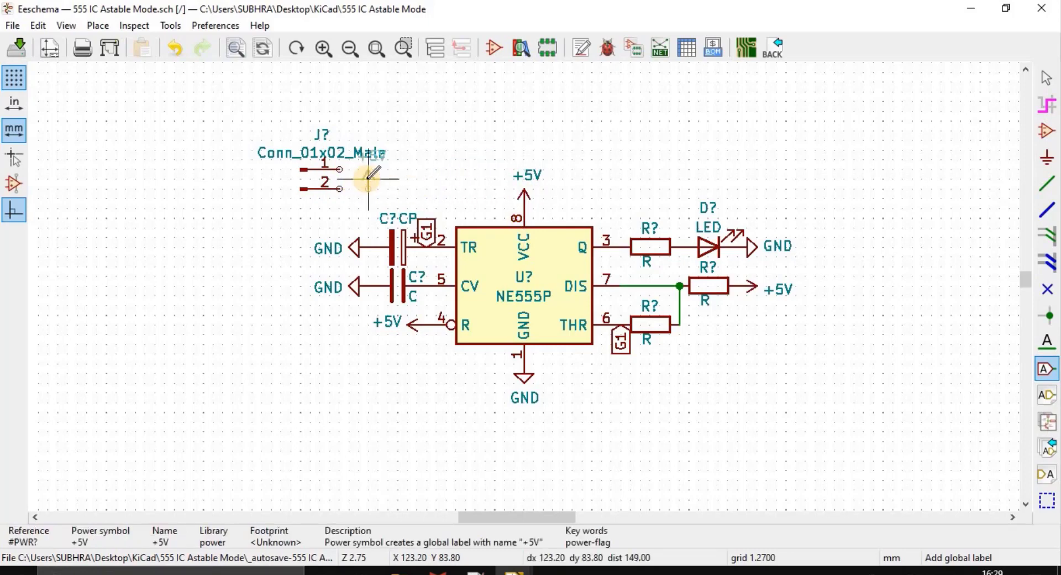
key("r")
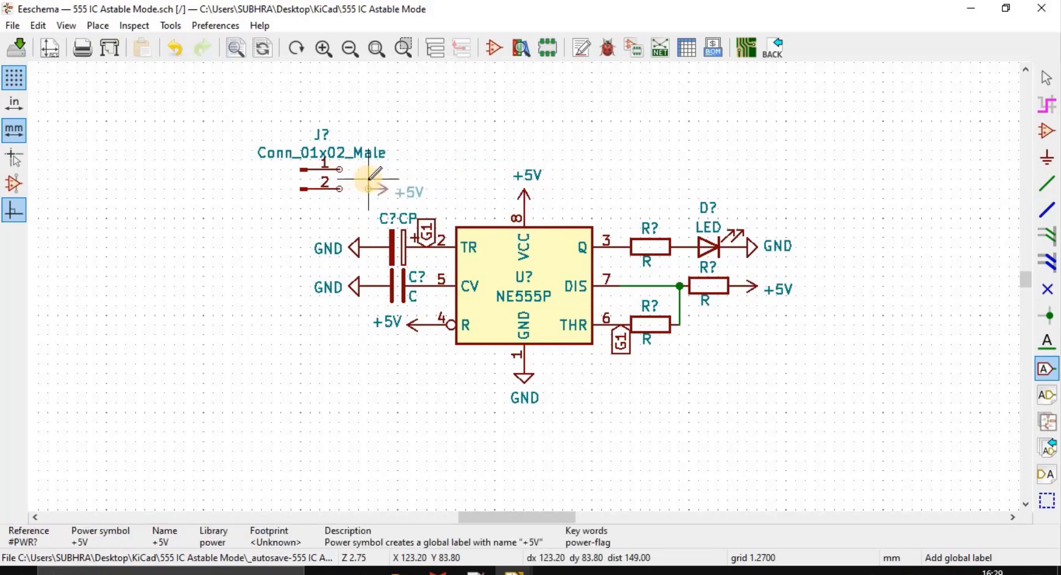
left_click(340, 170)
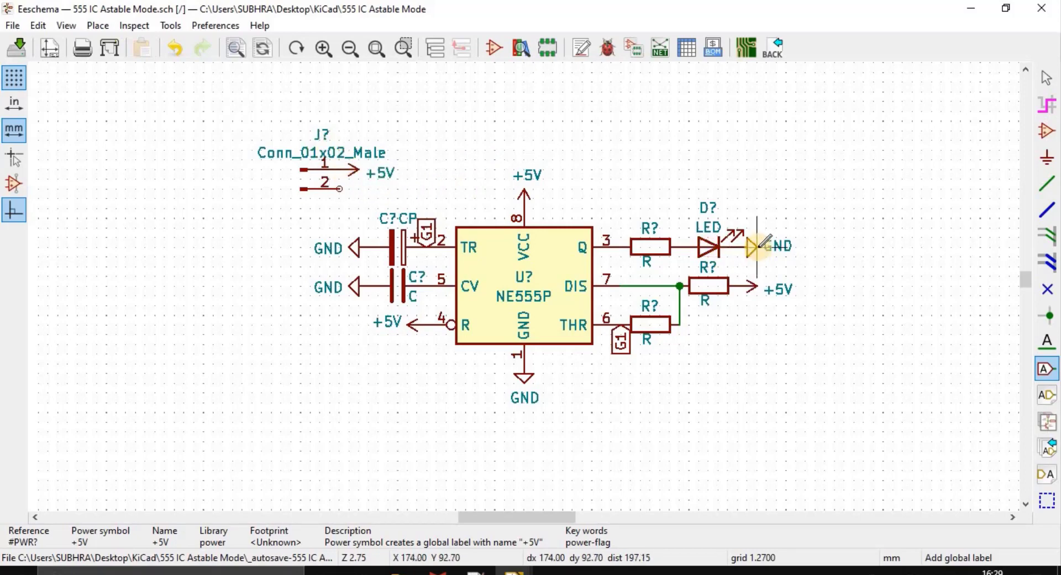
Copy the GND symbol from the LED's cathode and attach it to pin 2 of the Conn_01x02_Male connector
key("m")
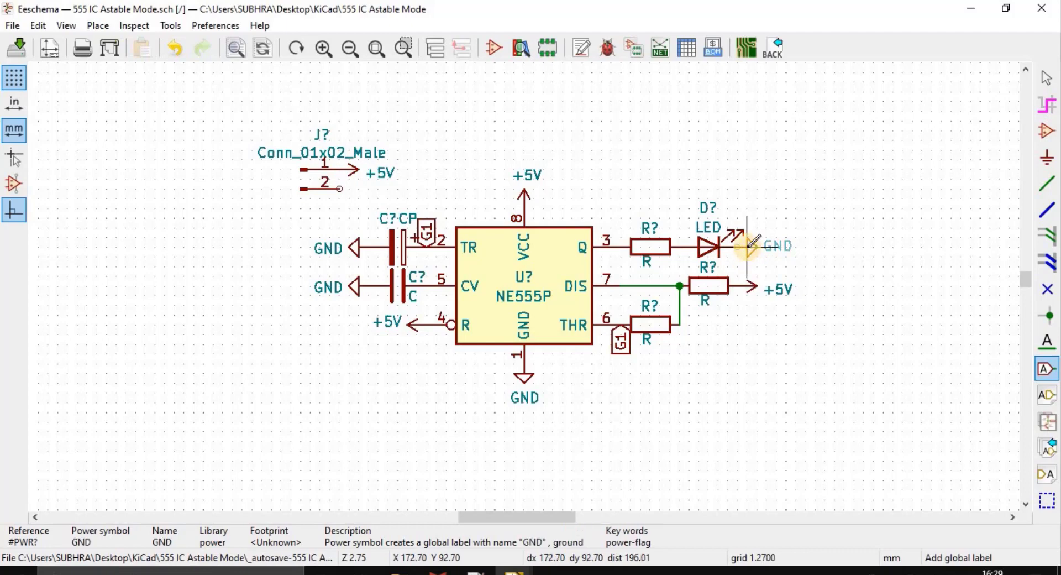
left_click(747, 245)
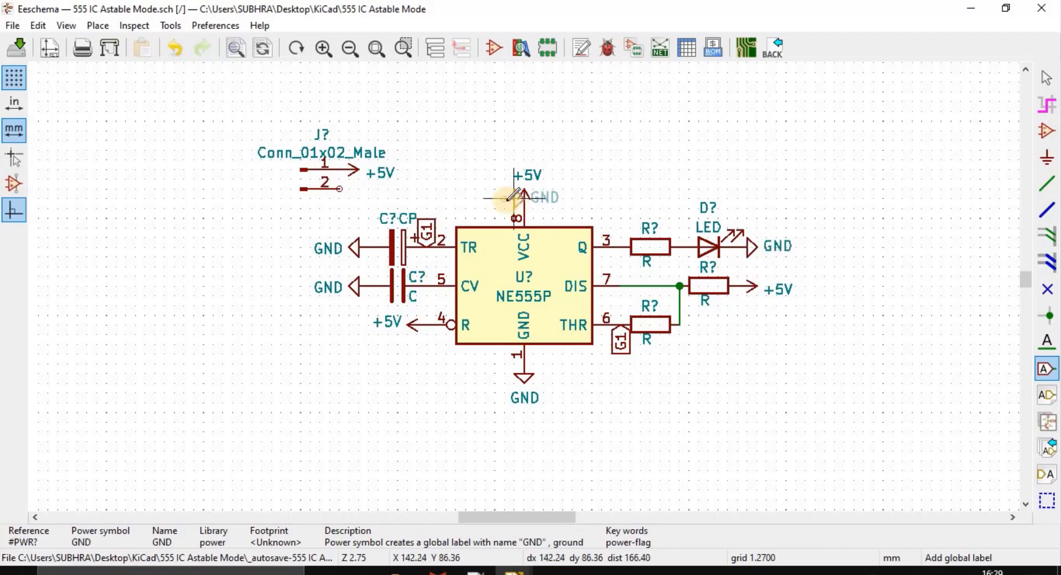
left_click(350, 188)
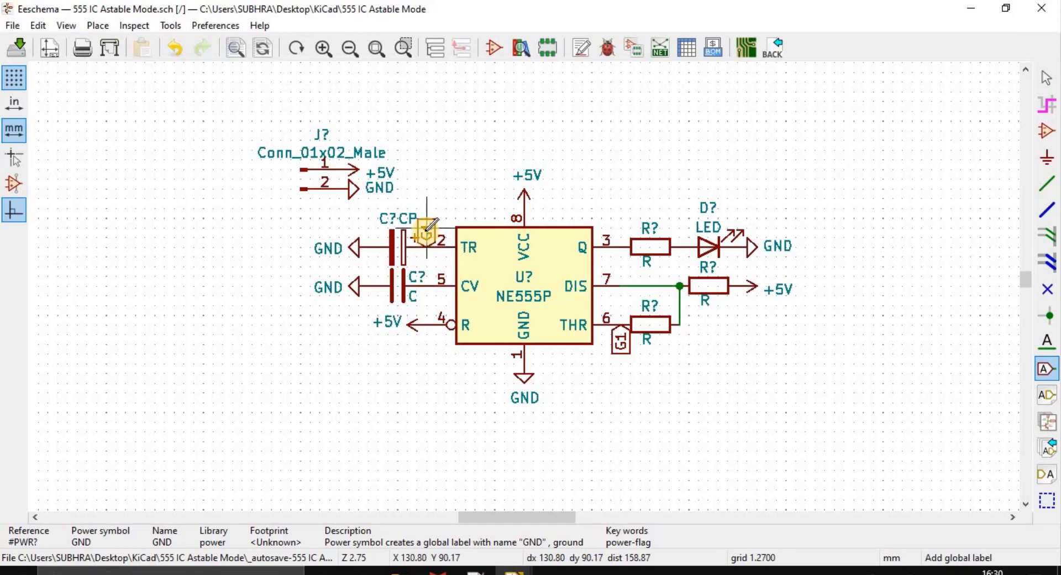
Move the THR pin 6 G1 label straight down and the TR pin 2 G1 label straight up, leaving a gap to each pin
left_click(429, 239)
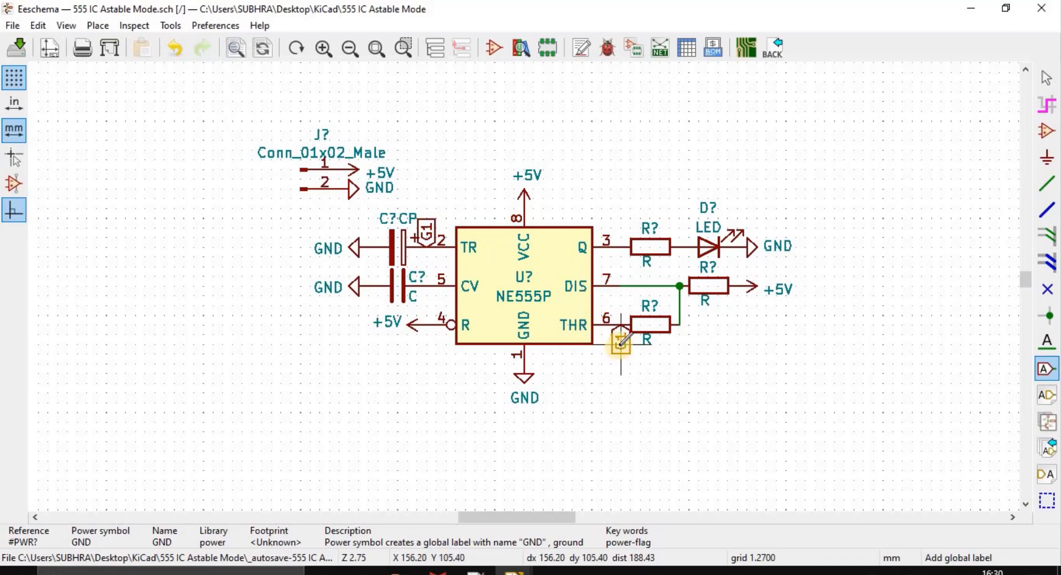
left_click(619, 345)
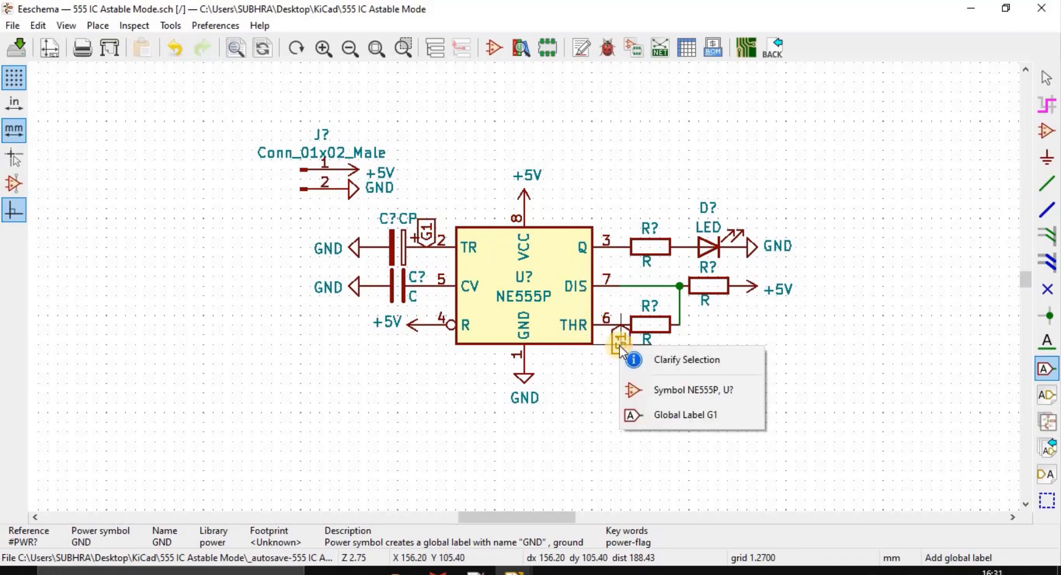
left_click(642, 403)
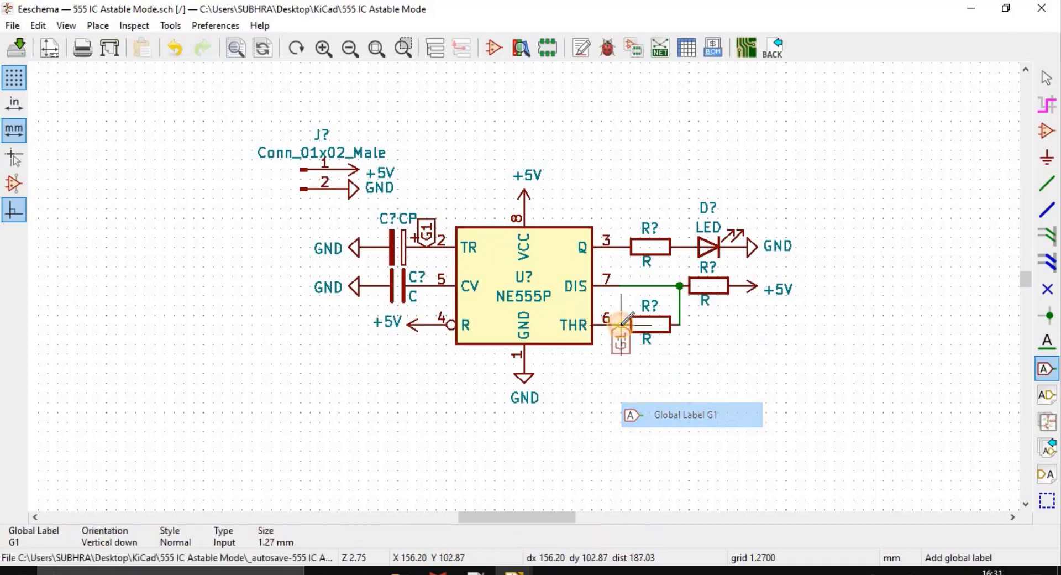
left_click(621, 354)
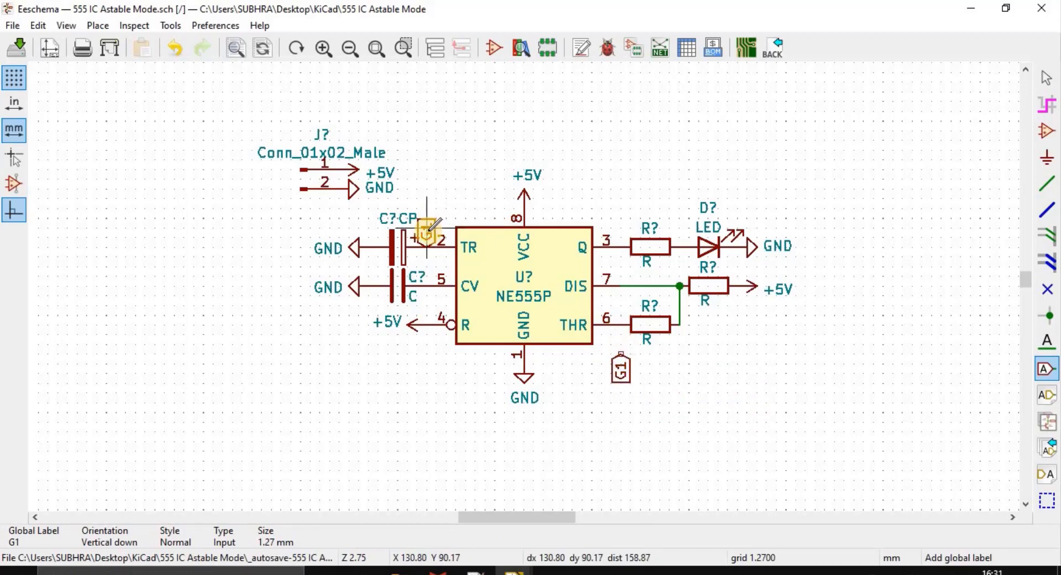
key("x")
left_click(459, 299)
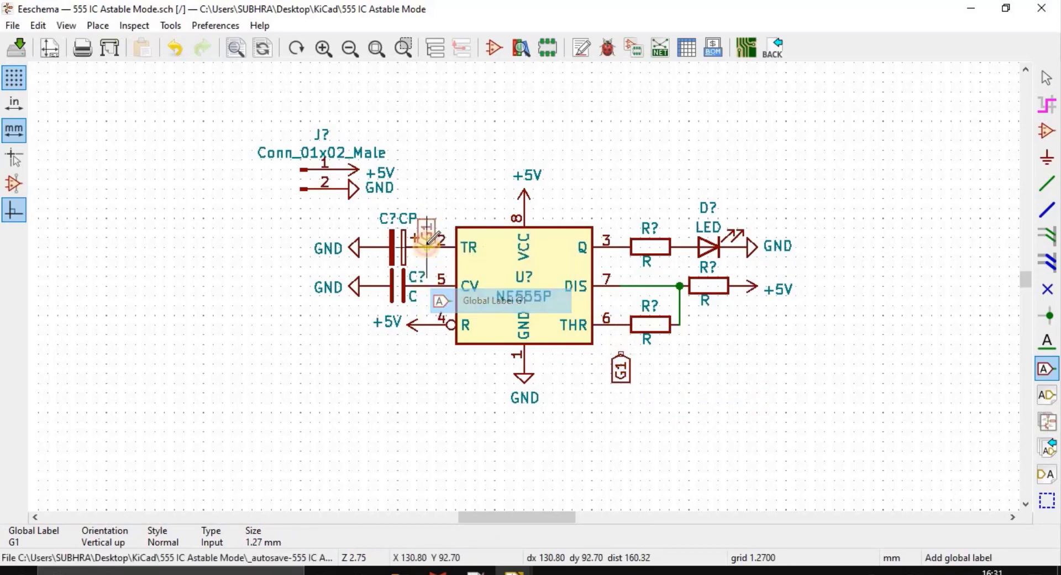
left_click(426, 188)
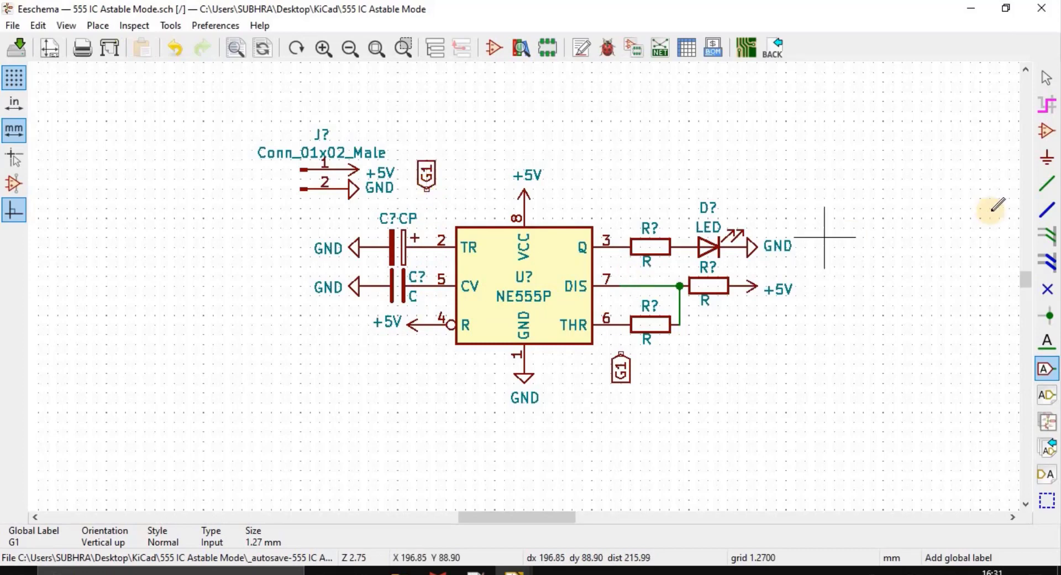
Draw a vertical wire from the upper G1 label down to TR pin 2
left_click(1048, 187)
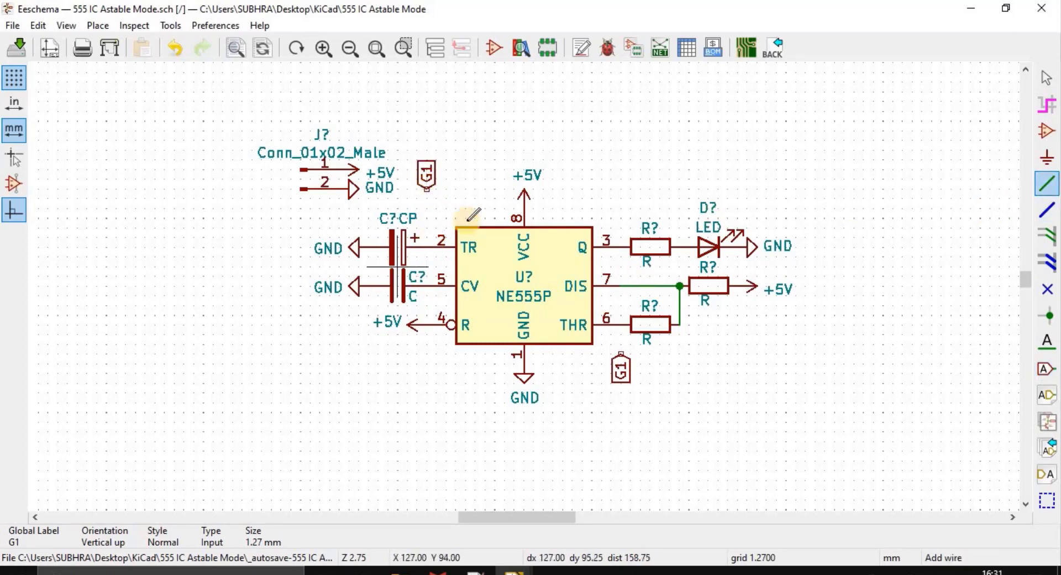
left_click(426, 188)
left_click(428, 239)
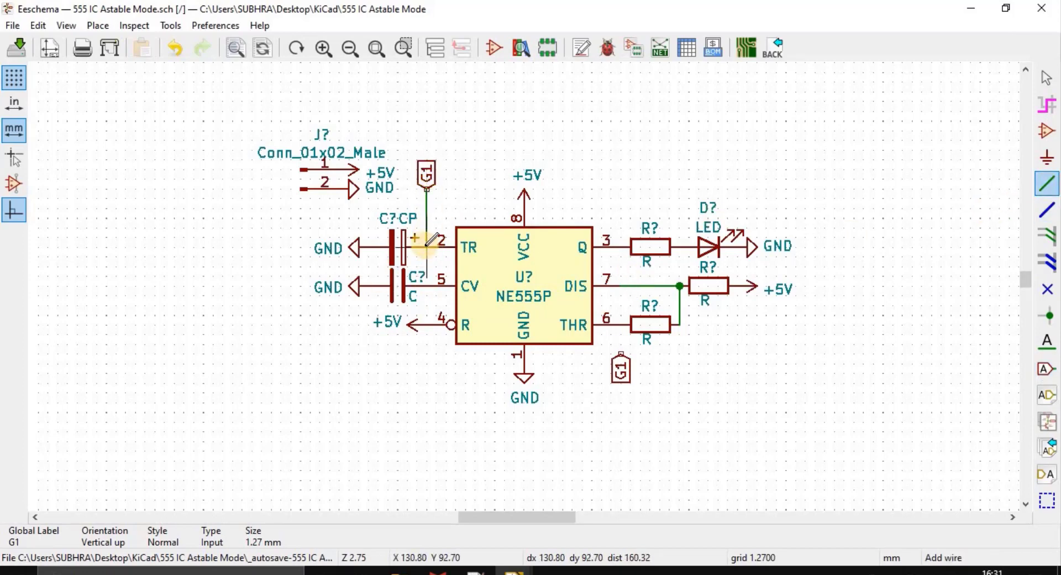
Draw a vertical wire joining THR pin 6 to the lower G1 label beneath it
left_click(620, 354)
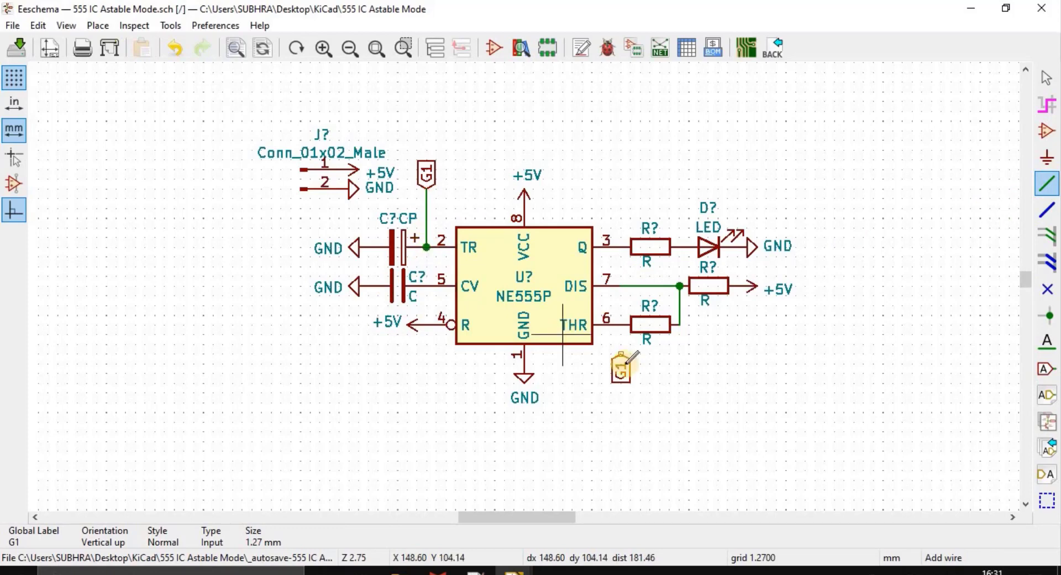
left_click(621, 324)
left_click(621, 354)
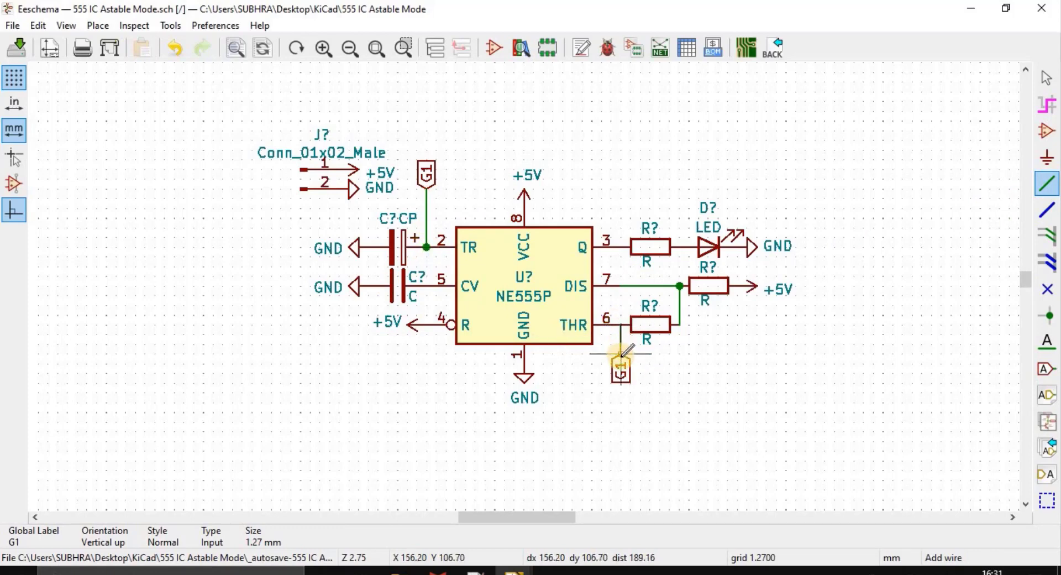
left_click(621, 354)
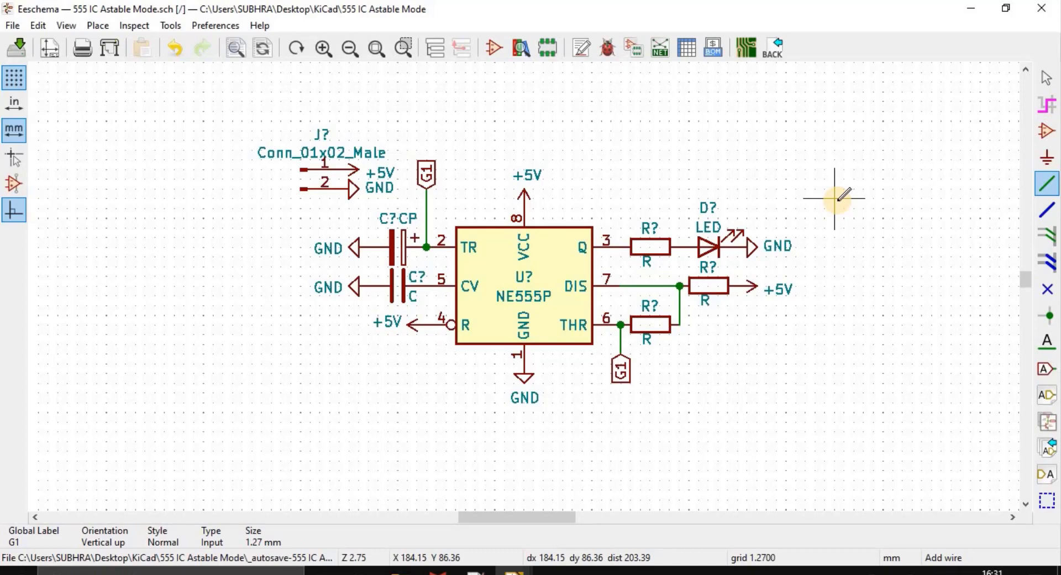
Annotate all components of the entire schematic, keeping existing annotations and sorting by X position
left_click(580, 56)
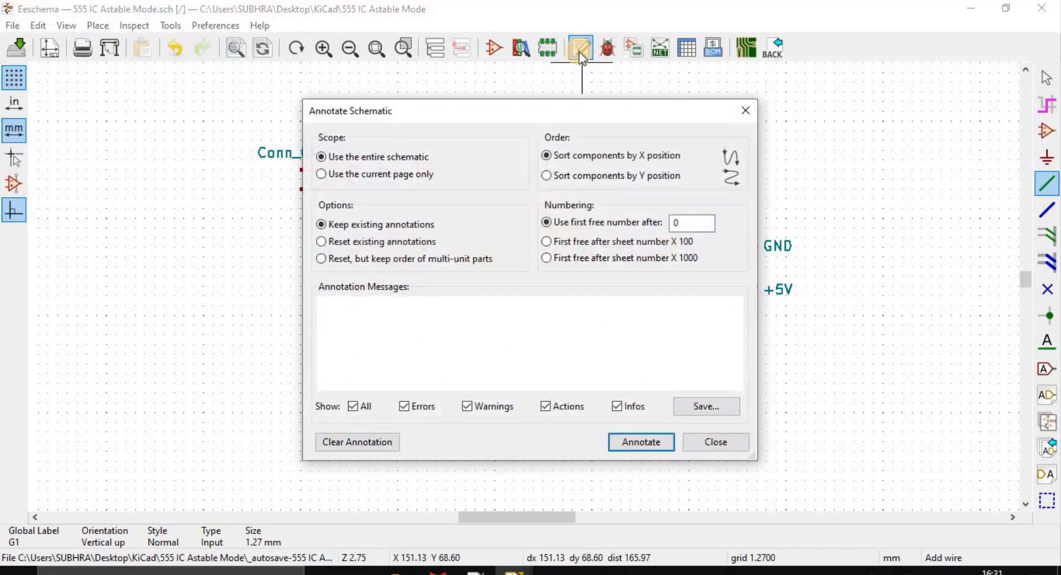
left_click(642, 442)
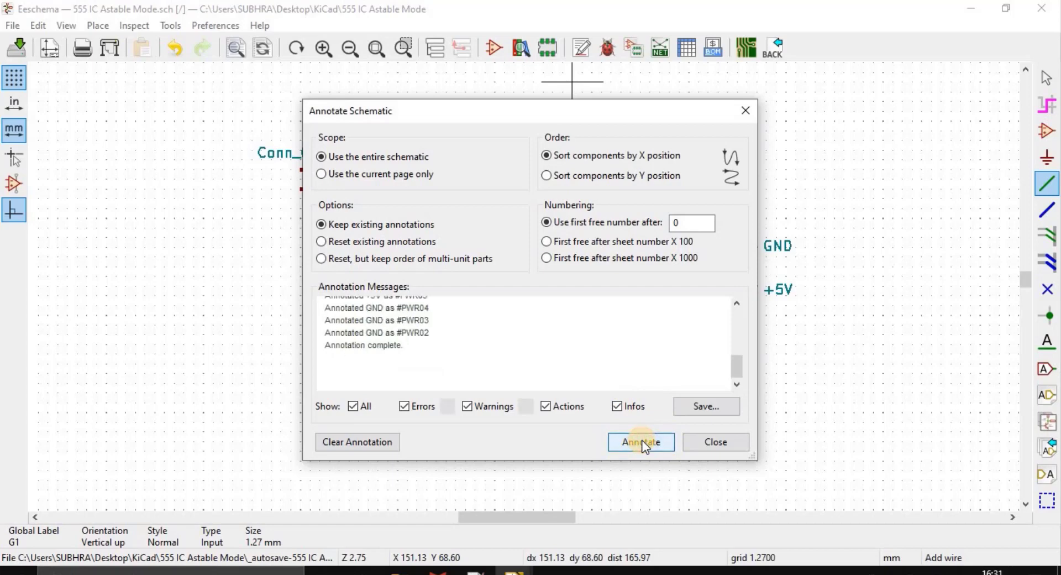
left_click(713, 441)
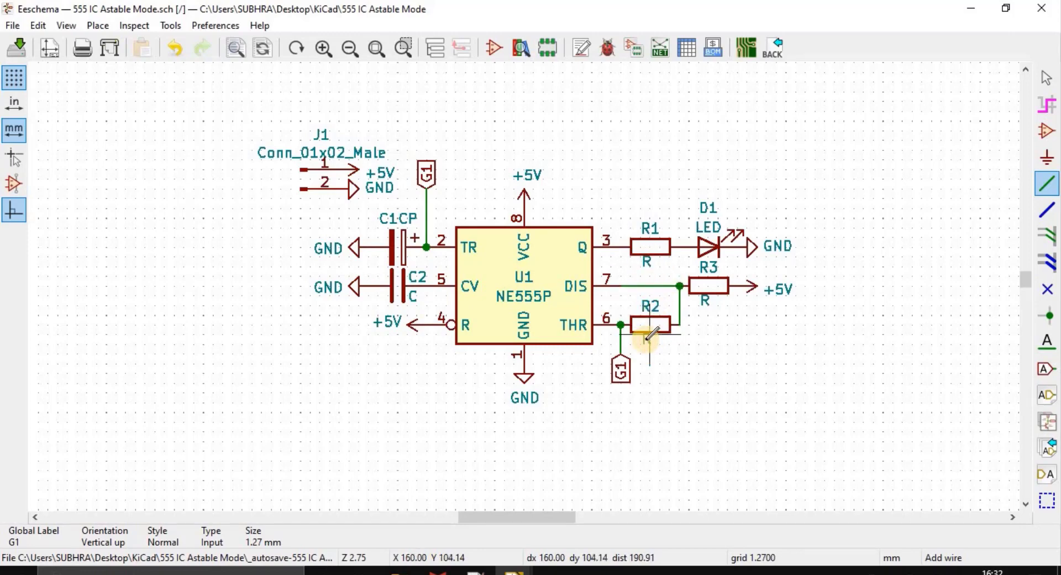
Set the value of resistor R2 to 220KOhm and the value of resistor R3 to 1KOhm
key("e")
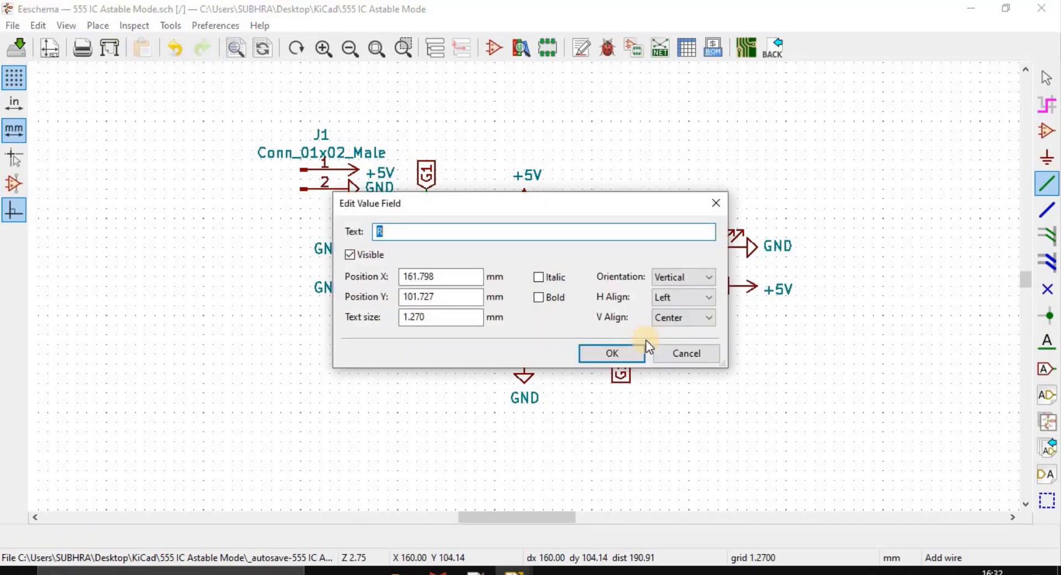
type("220KOhm")
left_click(621, 349)
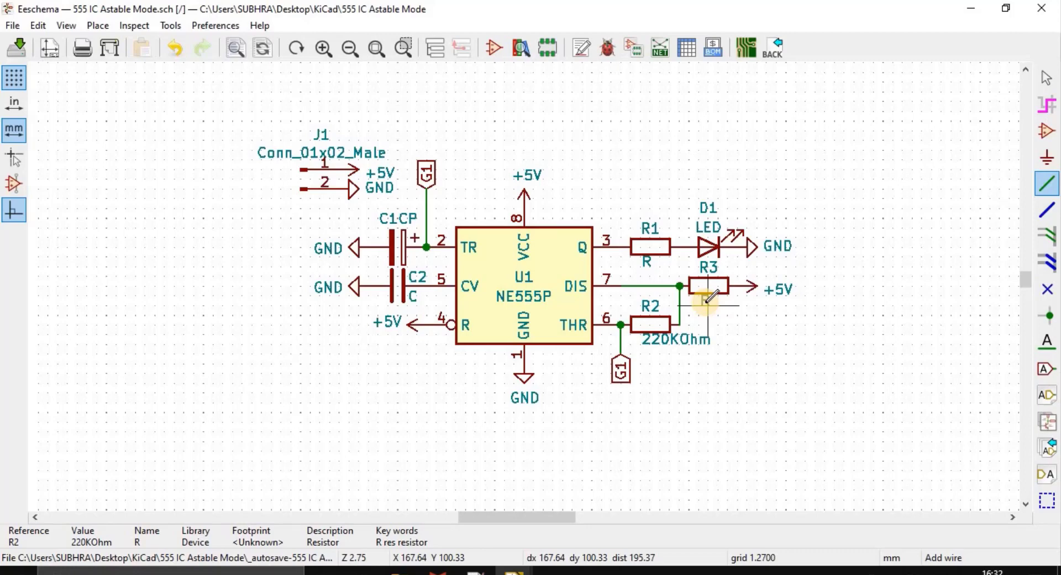
type("v")
type("1")
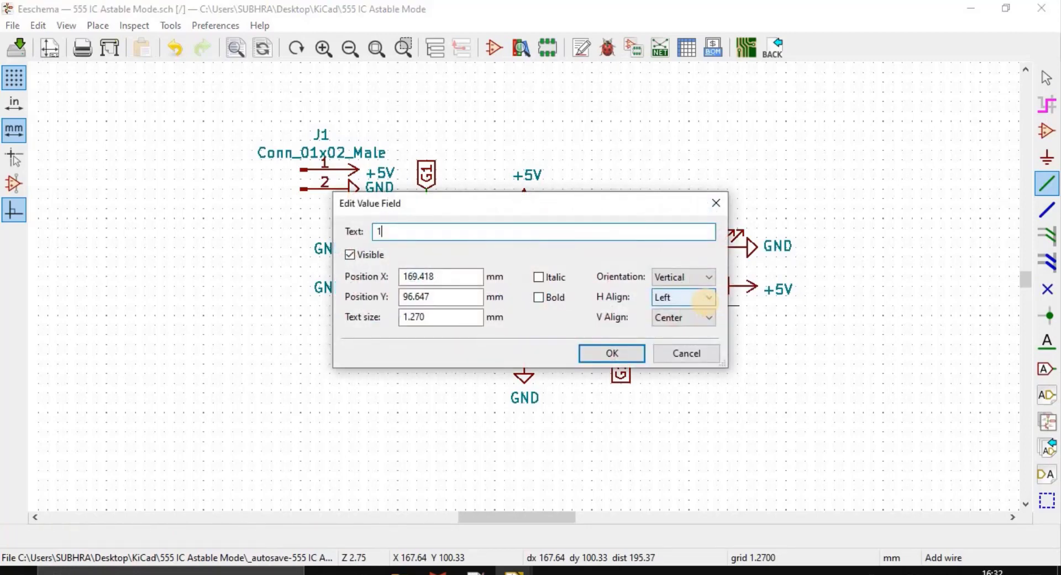
type("KOhm")
key("Return")
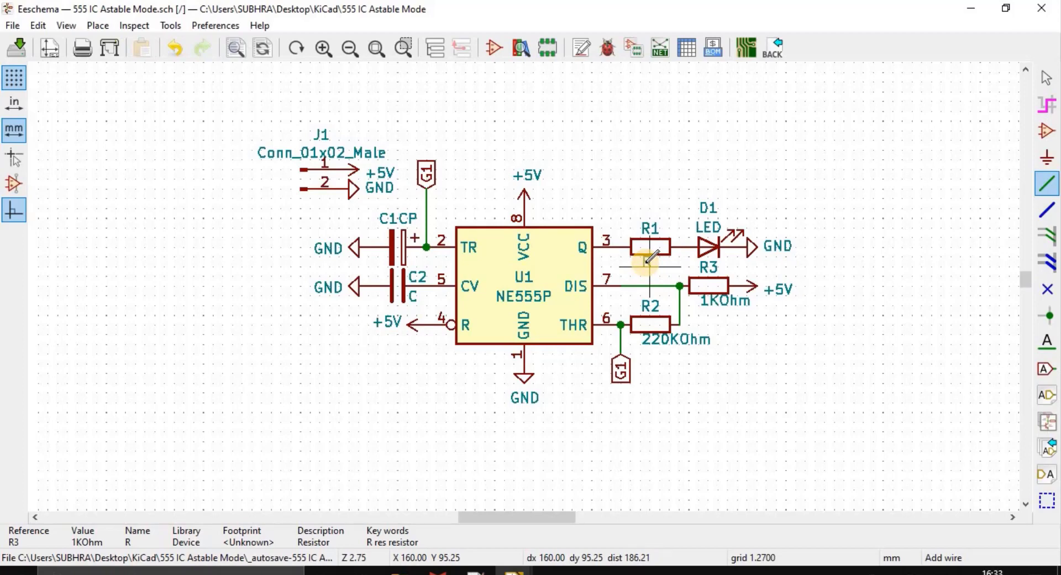
Set the value of resistor R1 to 470Ohm and shift that value text slightly left and down, clear of the R3 label
type("v")
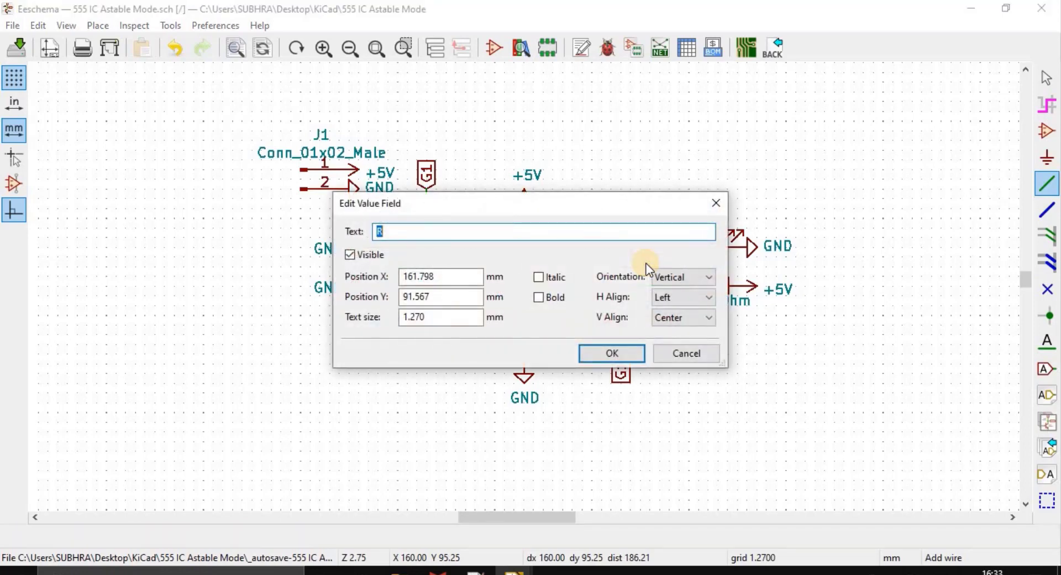
type("478")
key("BackSpace")
type("00")
type("hm")
key("Return")
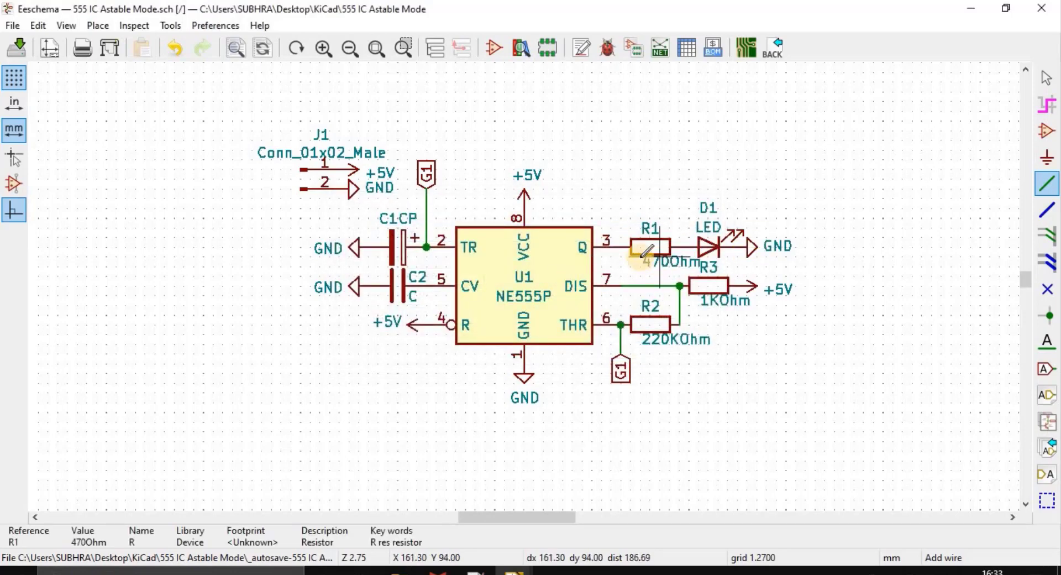
key("m")
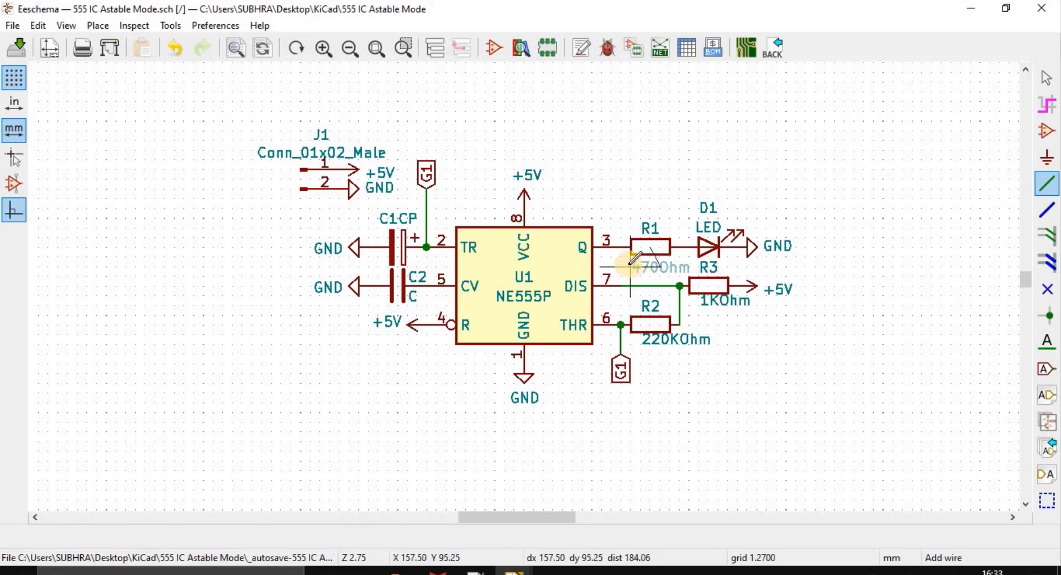
left_click(630, 267)
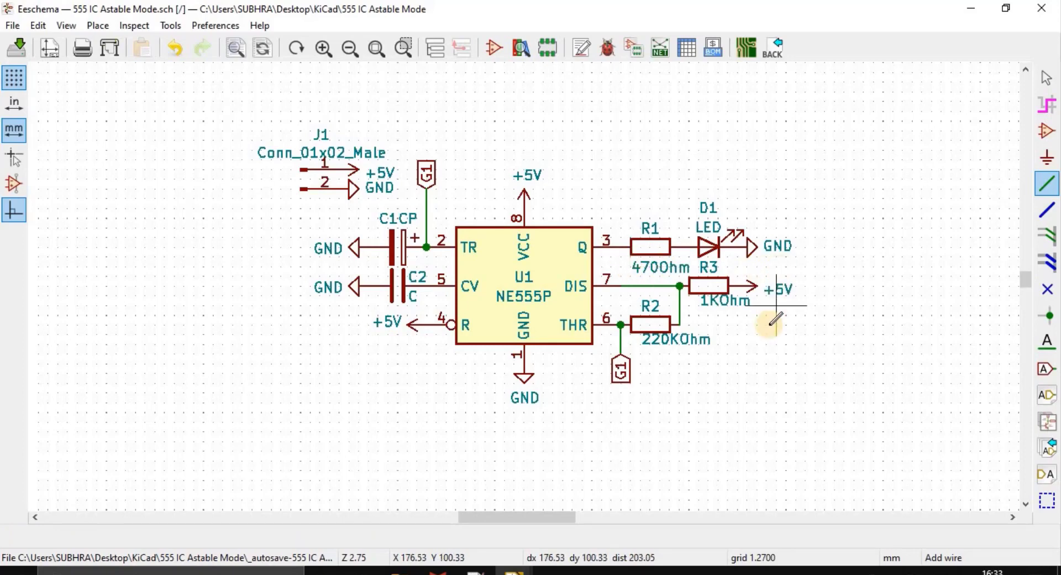